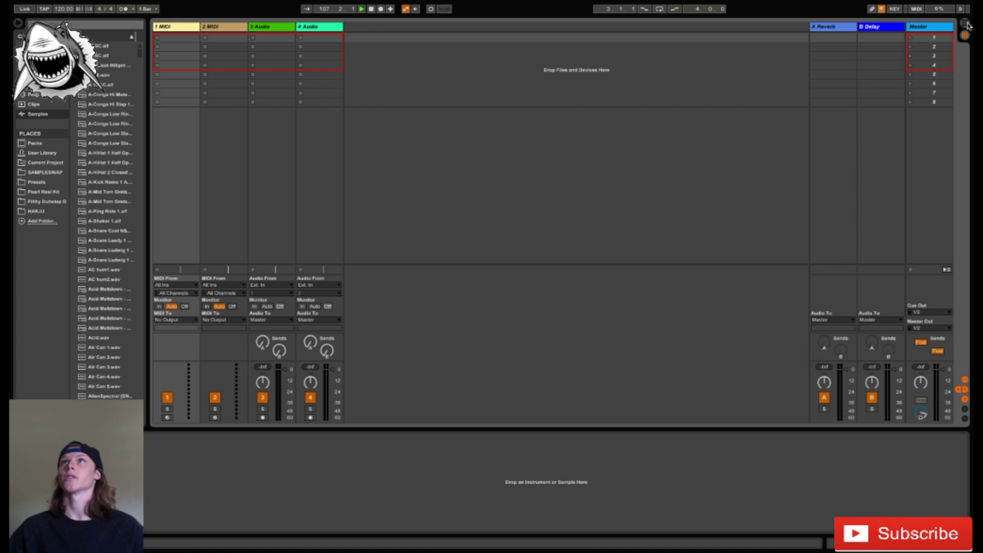
- Switch from Session View to Arrangement View
key("Tab")
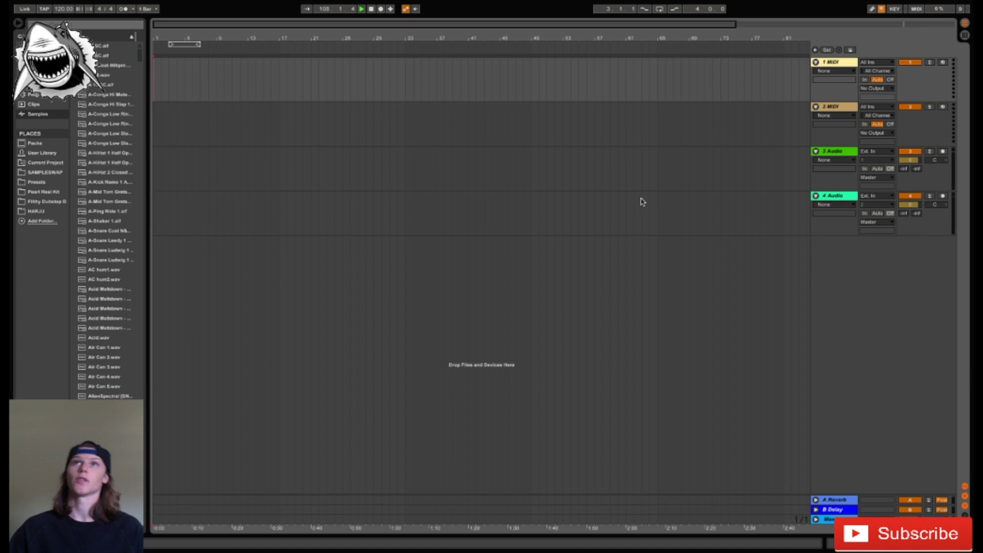
double_click(830, 63)
left_click(965, 544)
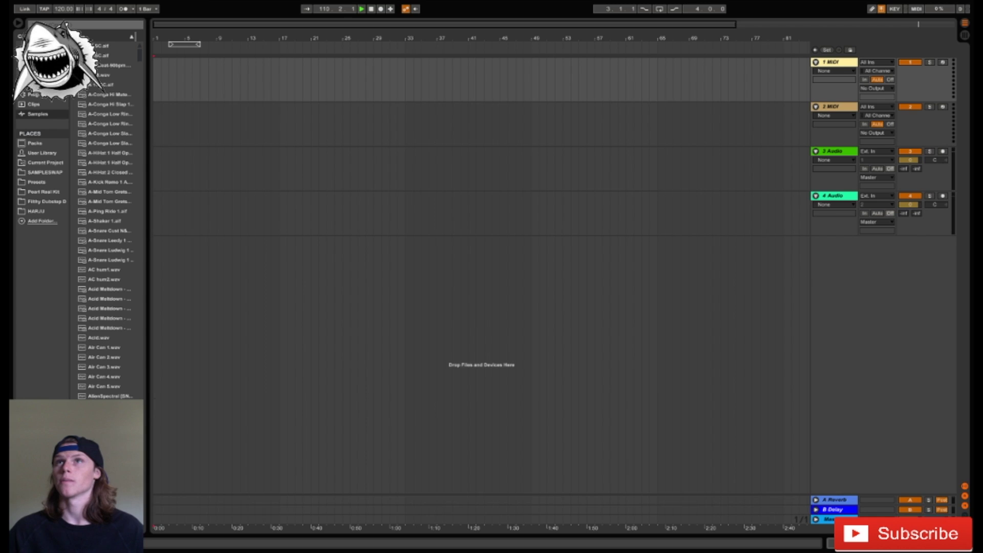
mouse_move(148, 2)
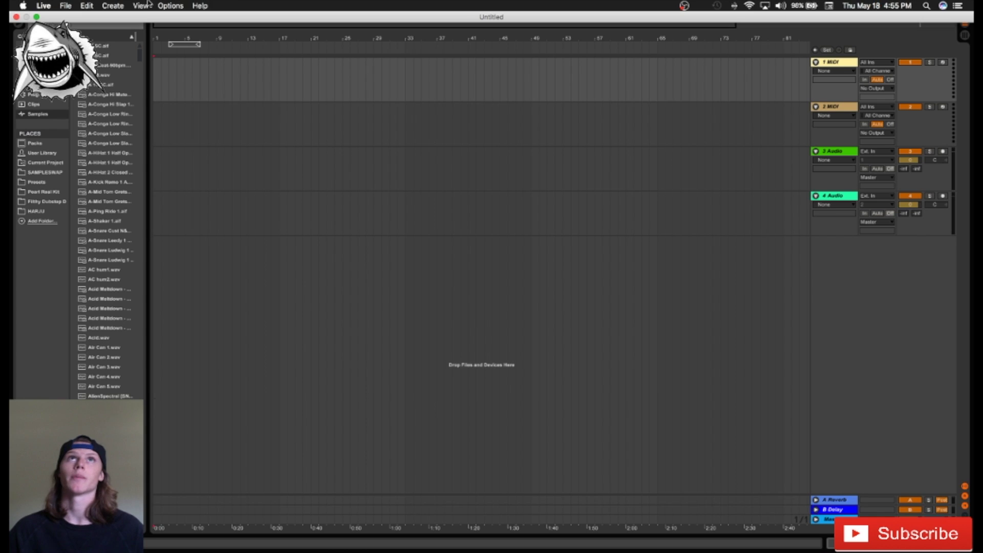
left_click(64, 8)
left_click(195, 46)
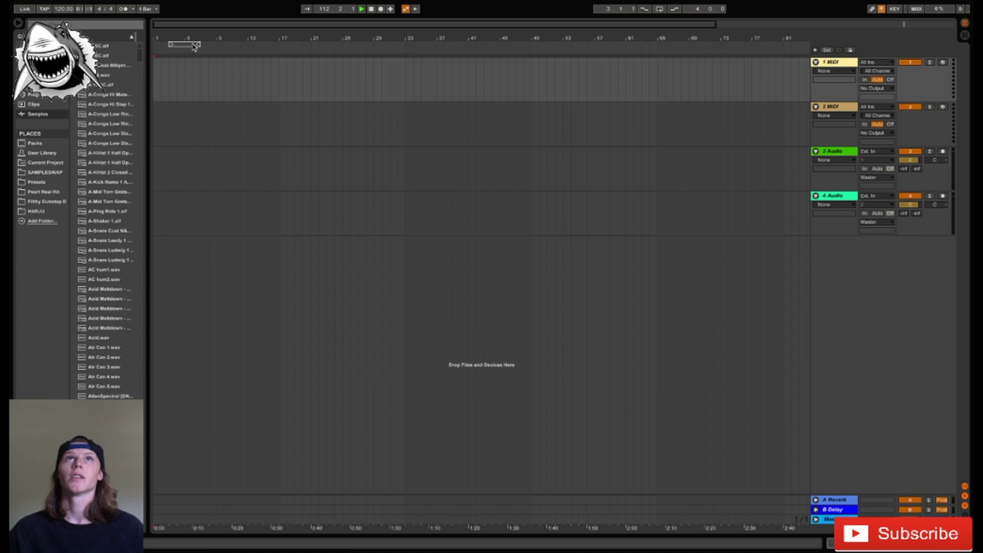
- Set the arrangement loop to two bars starting at bar 1 and turn looping on
left_click_drag(195, 46, 168, 72)
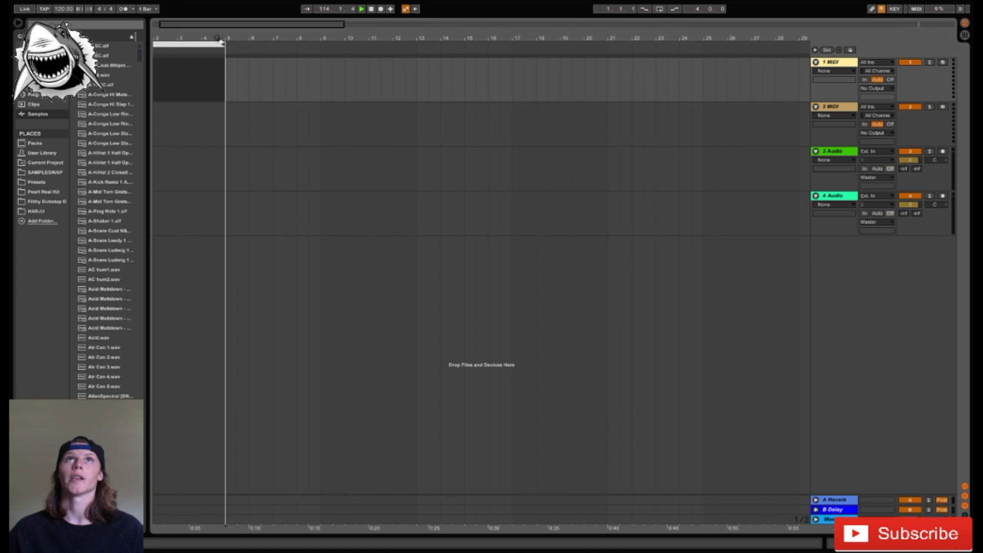
left_click_drag(227, 46, 180, 53)
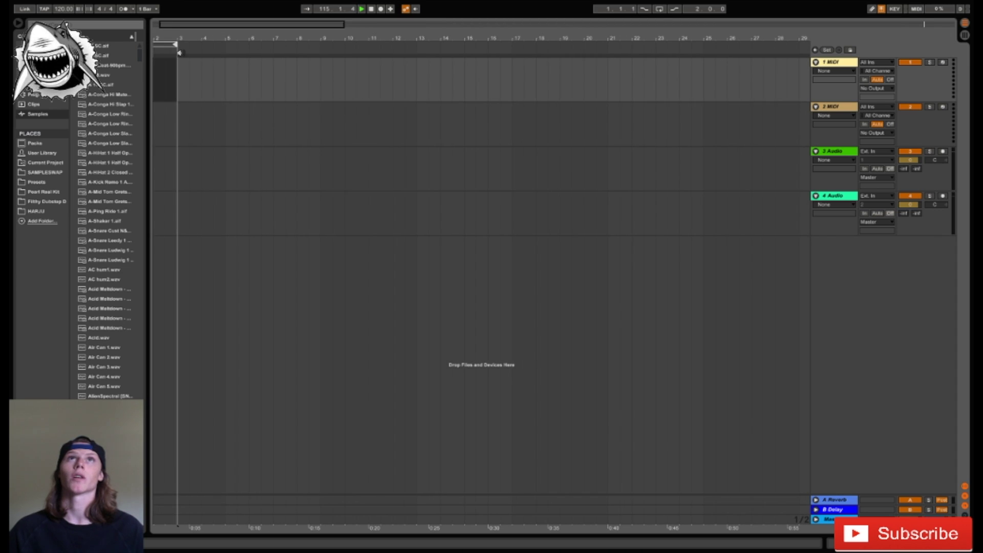
left_click(362, 10)
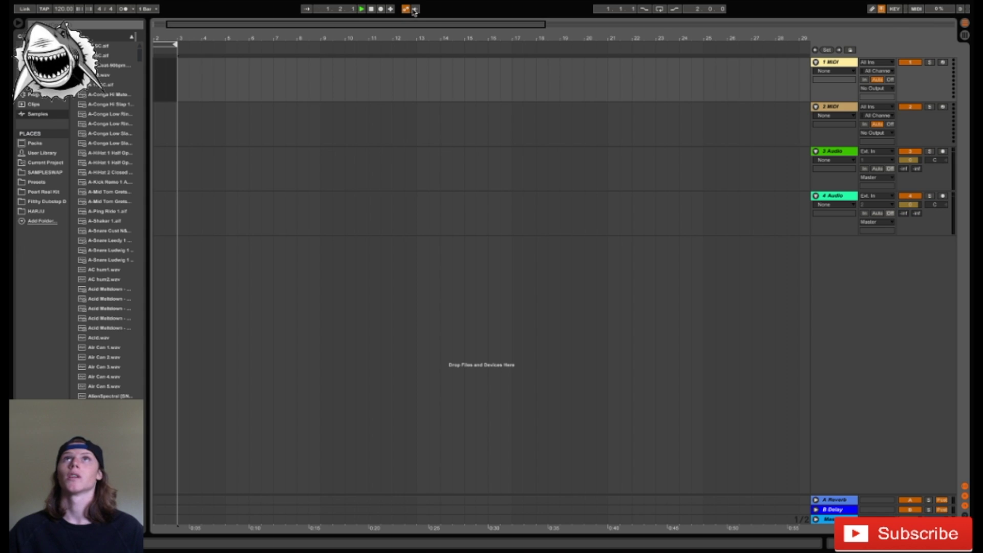
left_click(659, 8)
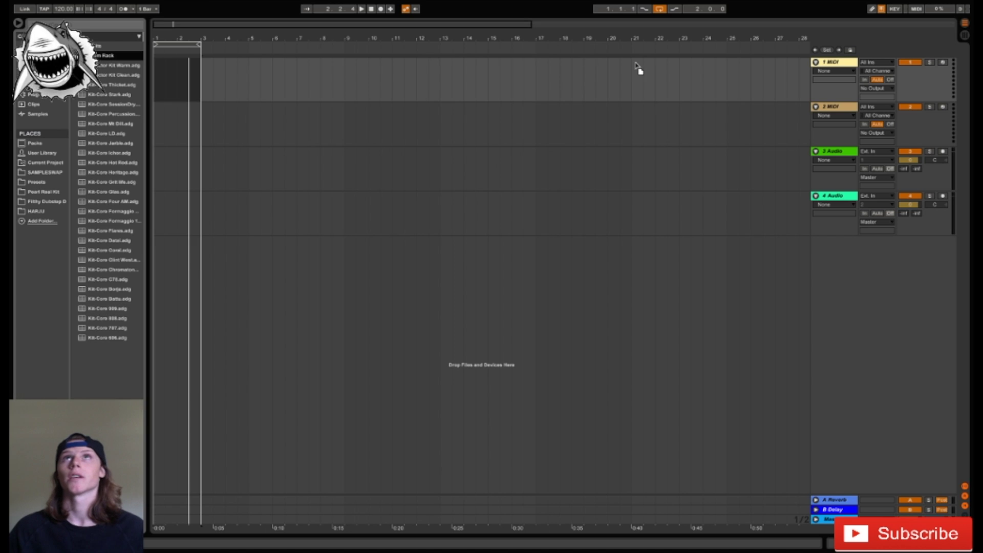
- Load an empty Drum Rack onto the first MIDI track and select its F1 pad
left_click(640, 64)
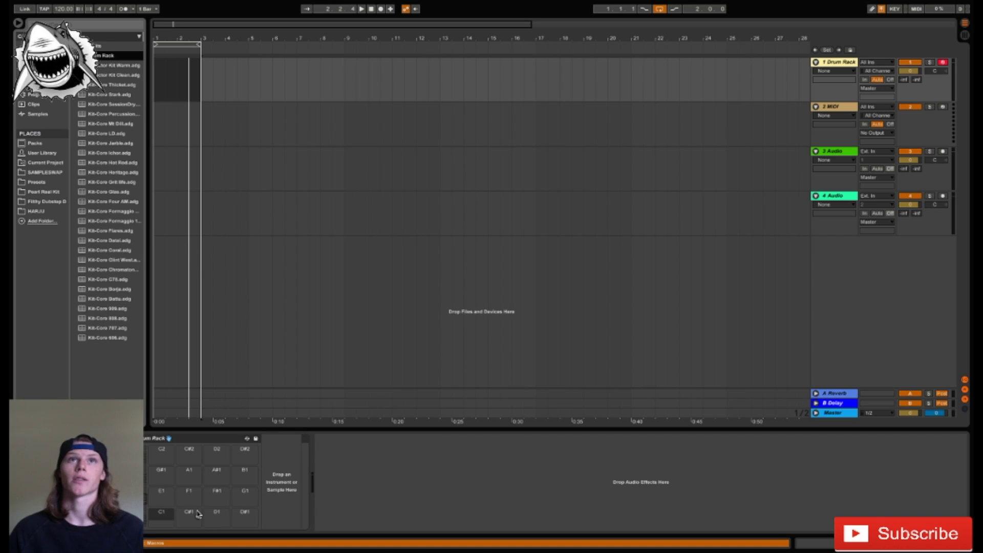
key("s")
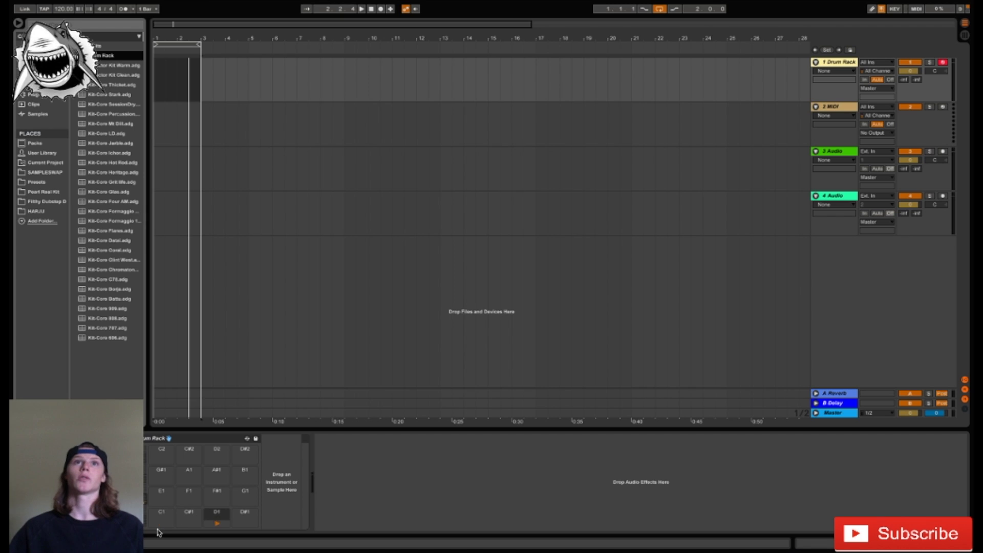
left_click(187, 498)
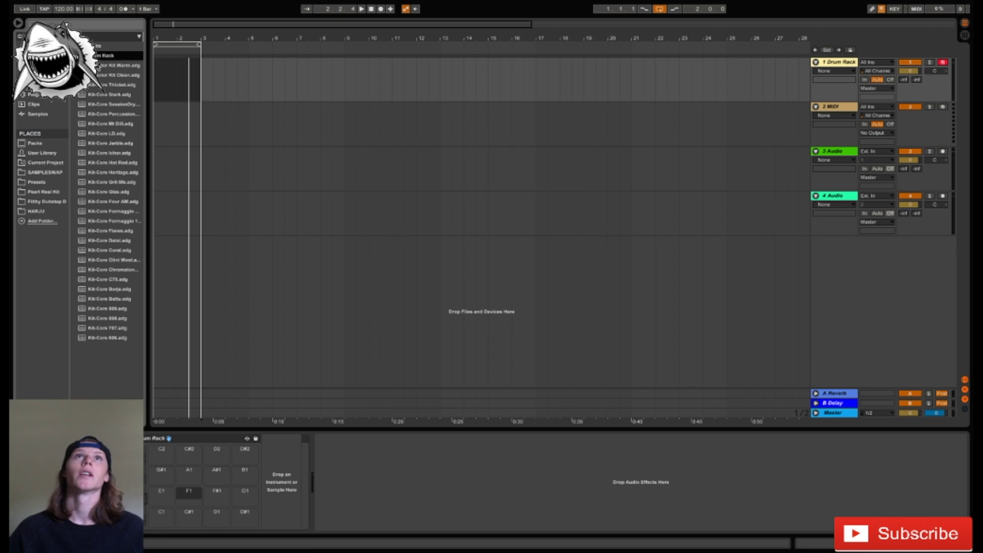
- Audition several Kit-Core drum kits and load Kit-Core 909 onto the first MIDI track in place of the empty Drum Rack
left_click(110, 221)
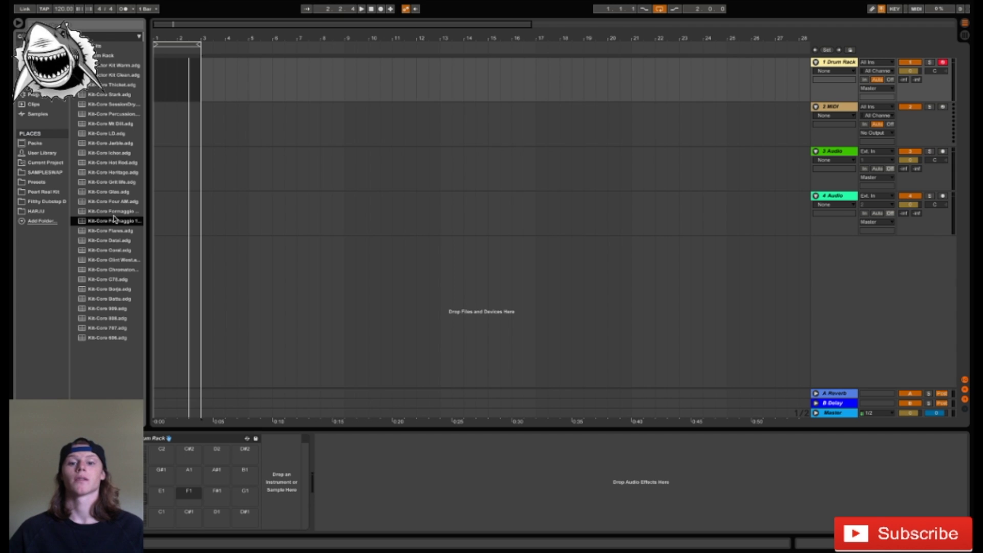
key("Down")
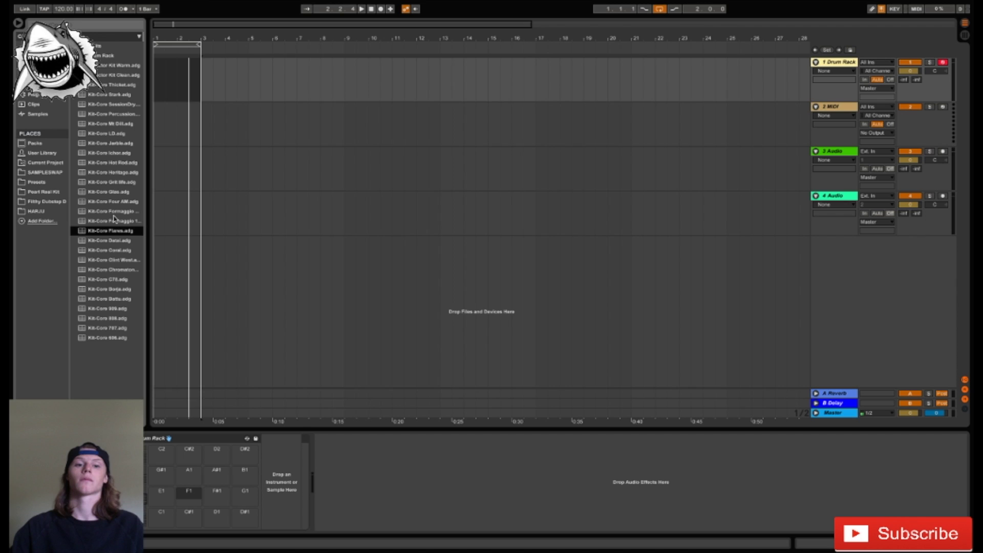
key("Down")
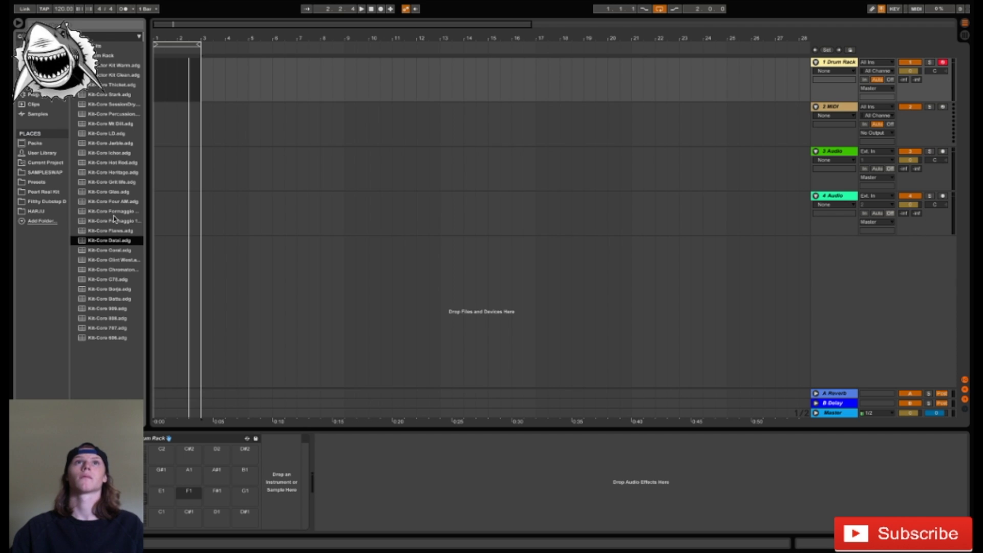
key("Down")
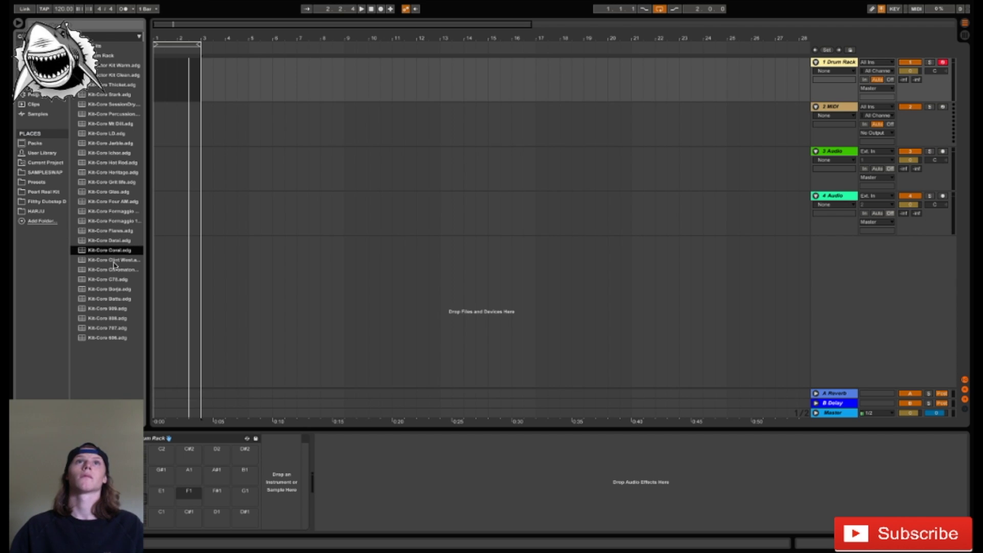
left_click(112, 290)
left_click(111, 299)
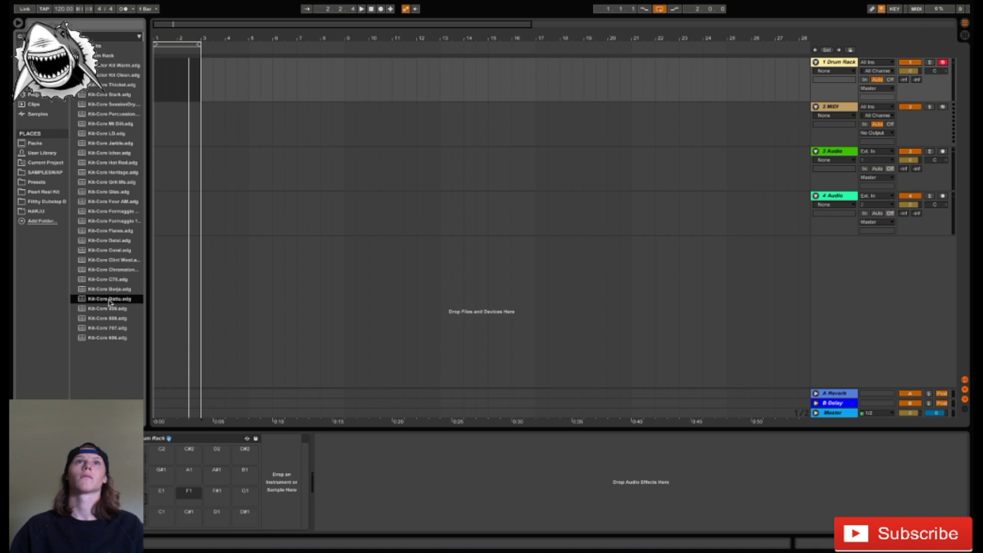
left_click(112, 310)
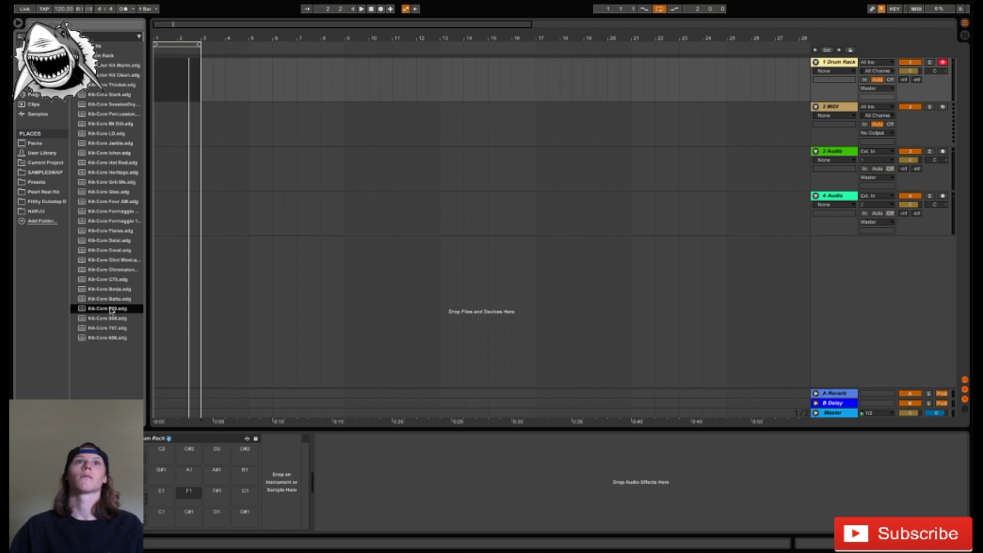
left_click(114, 320)
left_click(115, 328)
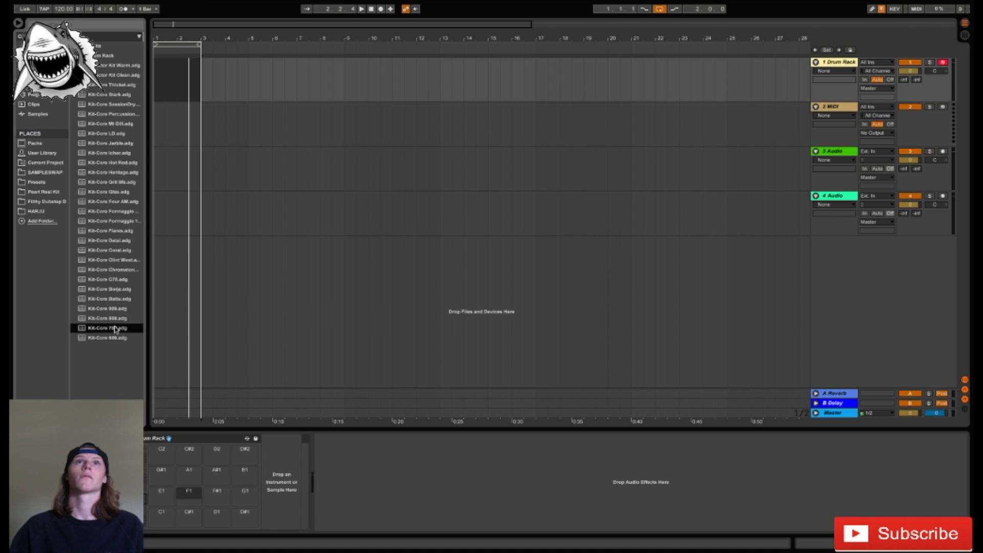
left_click(116, 318)
left_click(117, 311)
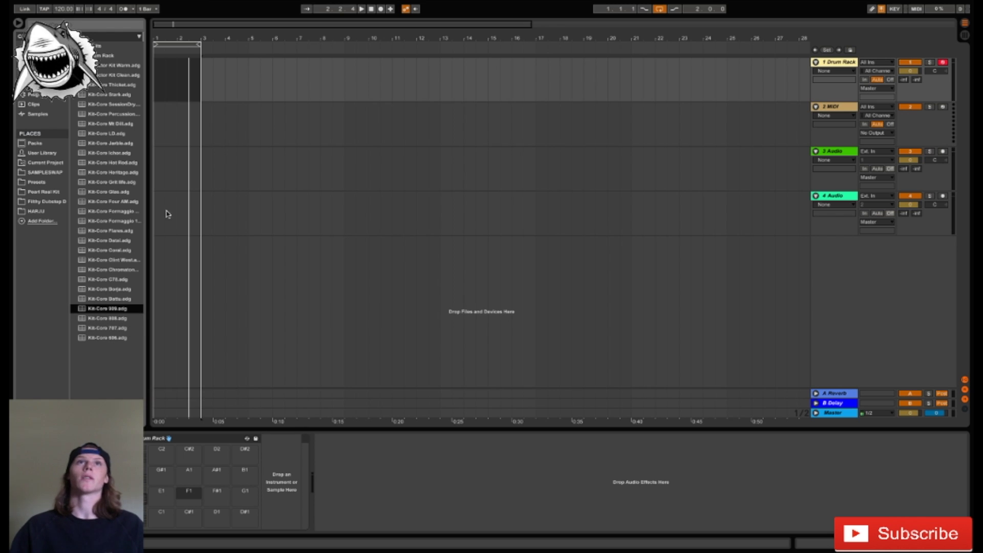
left_click_drag(166, 214, 260, 89)
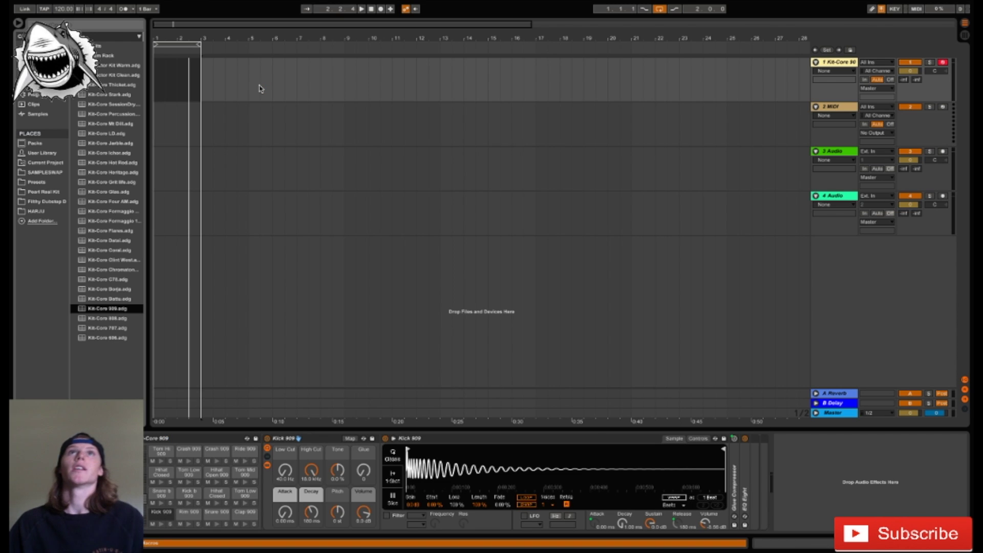
- Insert an empty MIDI clip spanning bars 1 and 2 on the Kit-Core 909 track
left_click(168, 84)
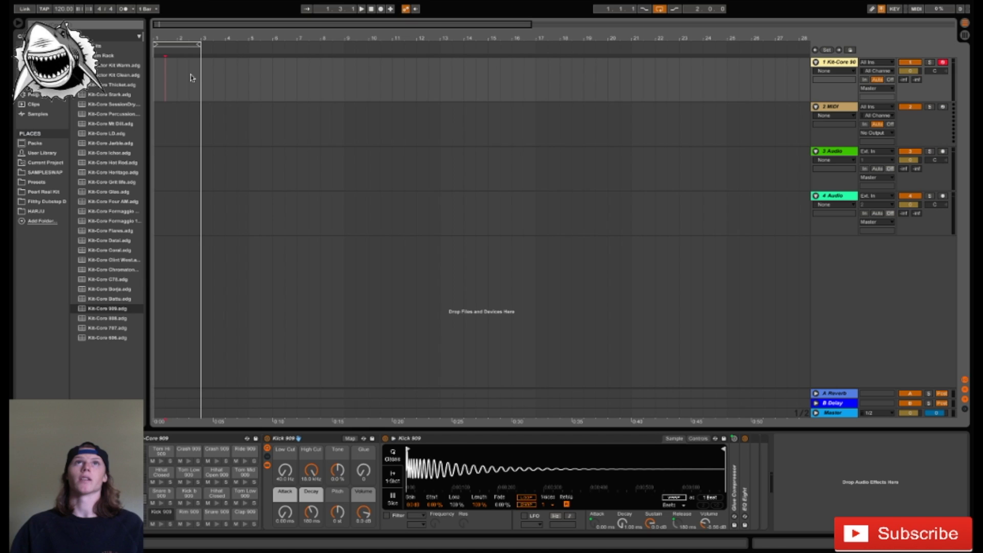
left_click_drag(196, 79, 152, 90)
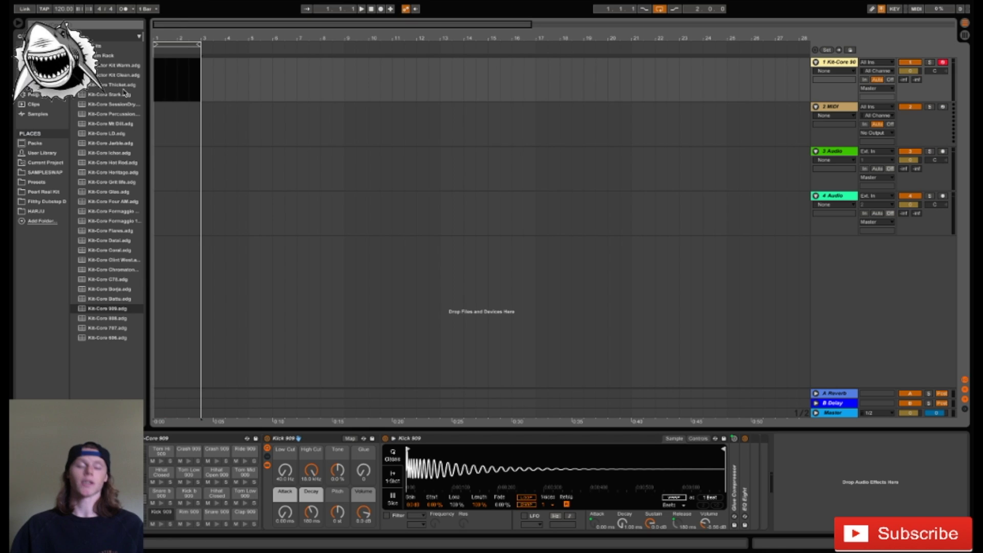
key("ctrl+shift+m")
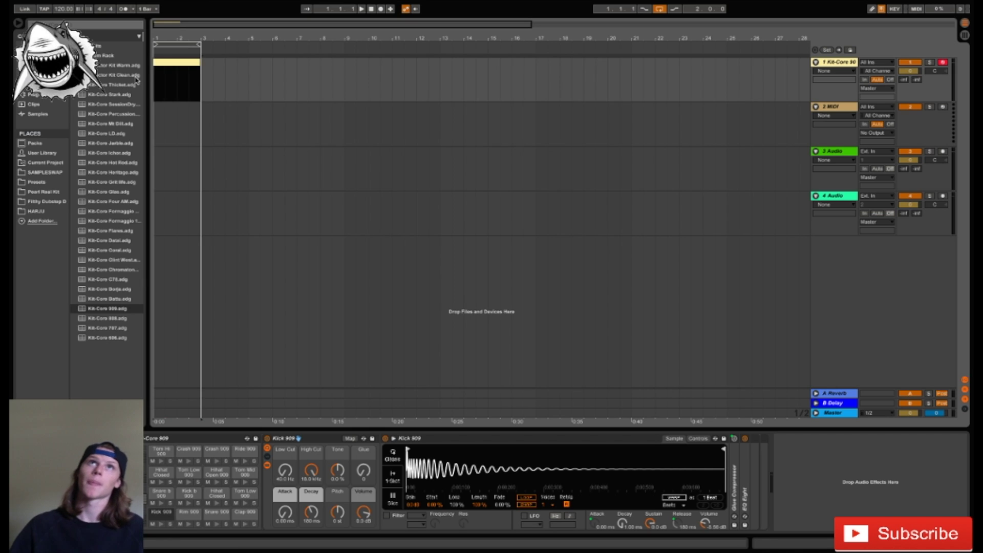
- Open the new two-bar clip in the MIDI note editor and audition the 909 drum sounds from its piano roll
left_click_drag(179, 53, 194, 51)
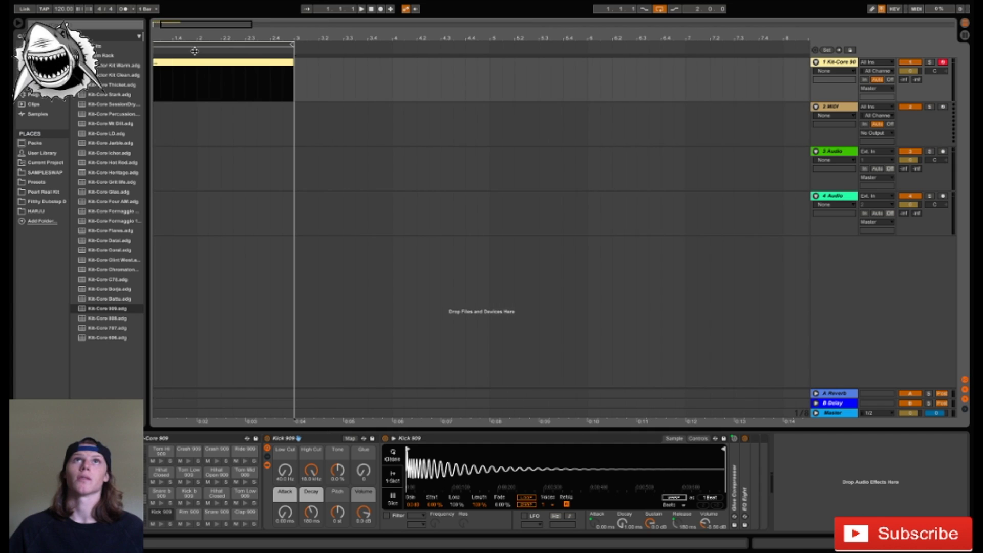
double_click(205, 69)
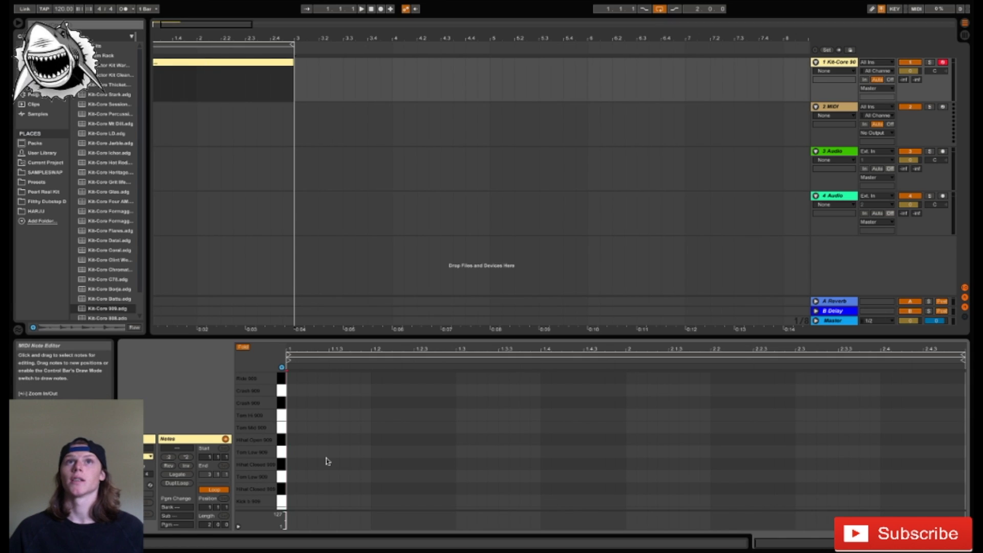
scroll(281, 461, "down", 2)
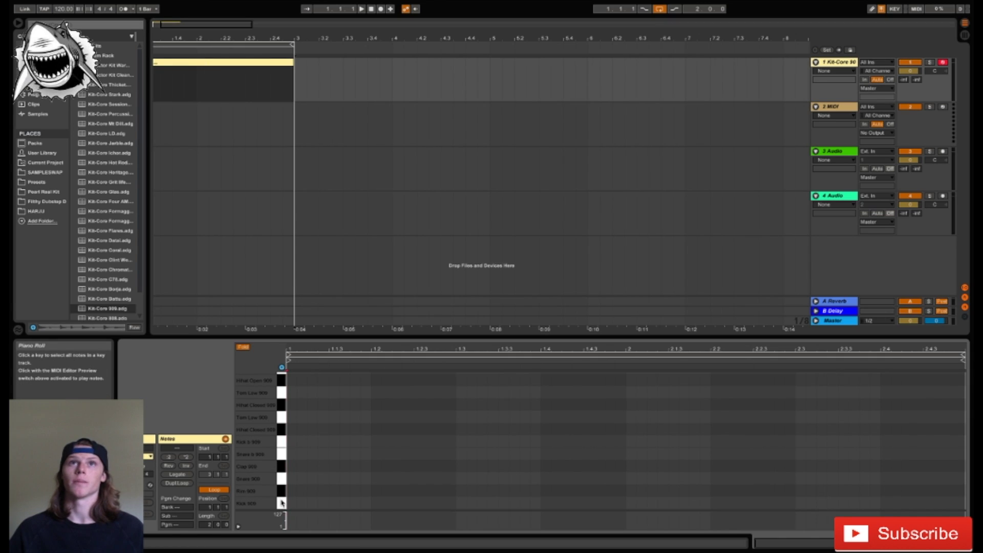
left_click(280, 491)
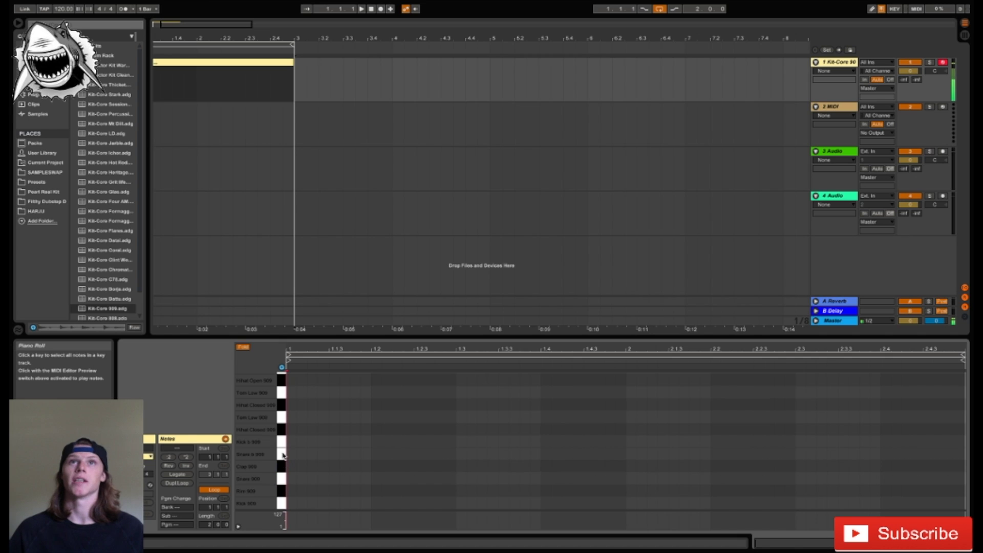
left_click(284, 395)
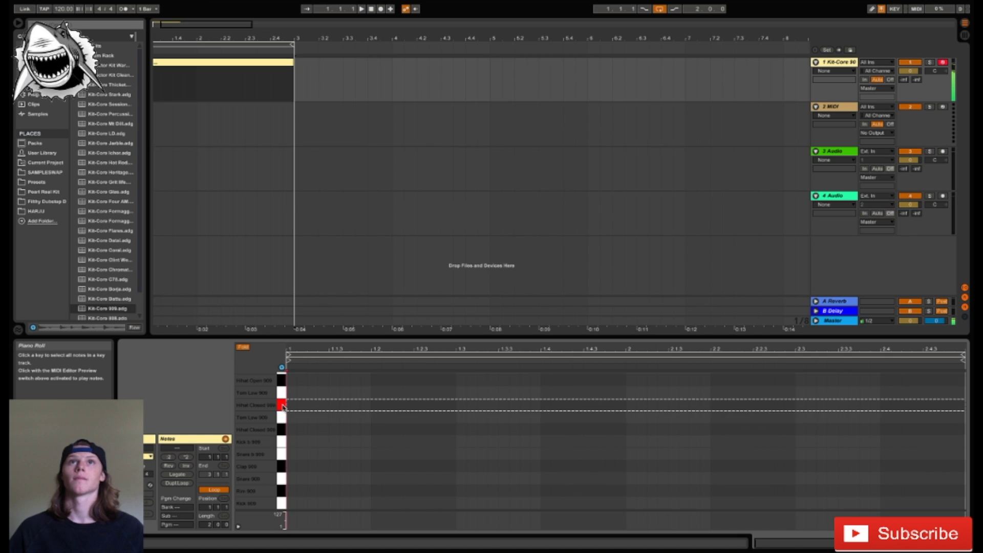
scroll(283, 405, "up", 3)
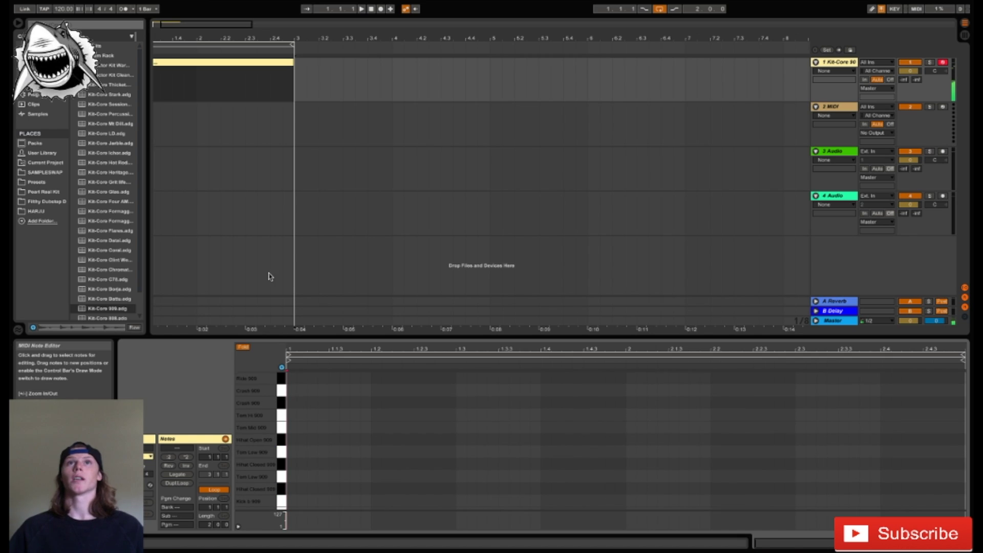
- Show the Kit-Core 909 devices, audition the Kick 909 pad and bring the kit's empty upper pads into view
left_click(854, 64)
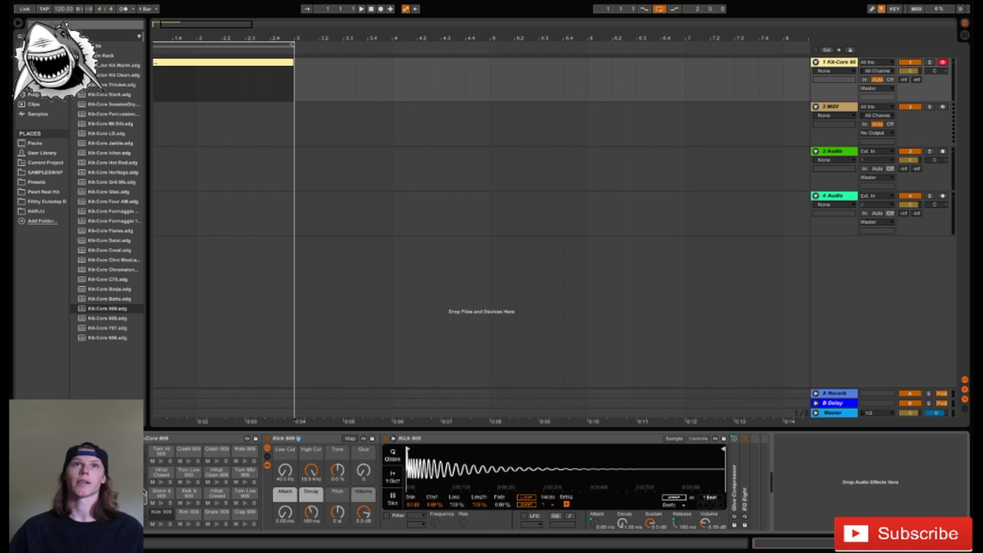
left_click(161, 512)
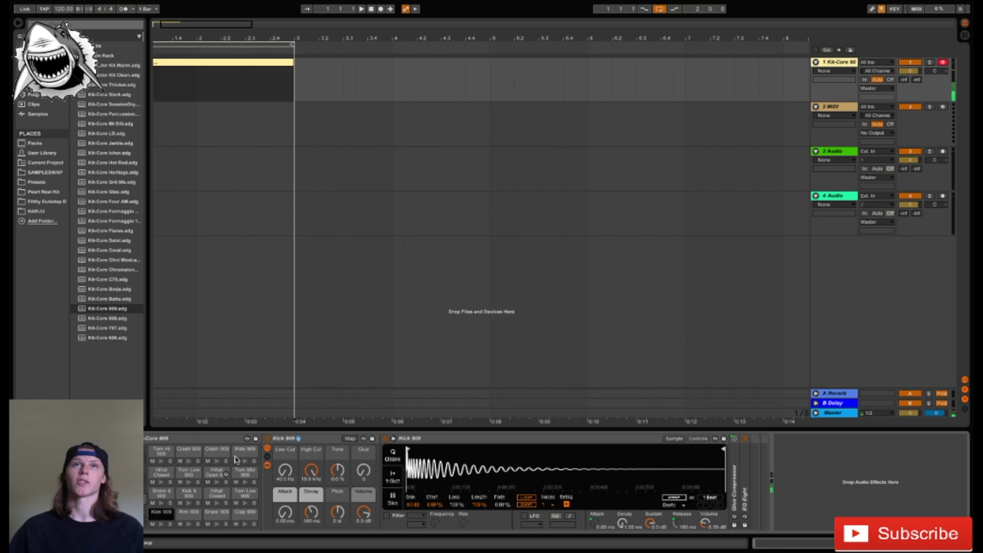
left_click(141, 489)
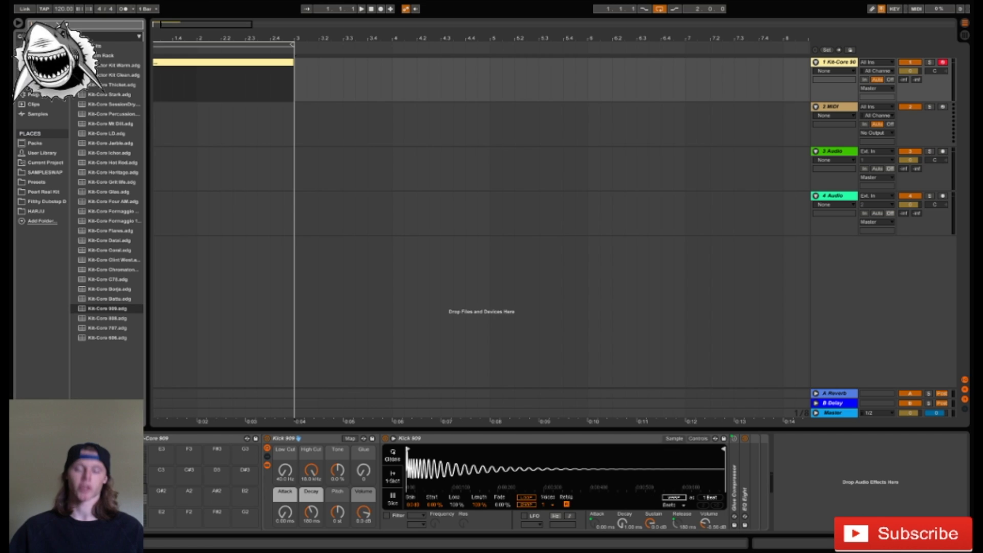
- Search the samples for "sha", load A-Shaker 1 onto the drum rack's empty E2 pad and audition it
type("s")
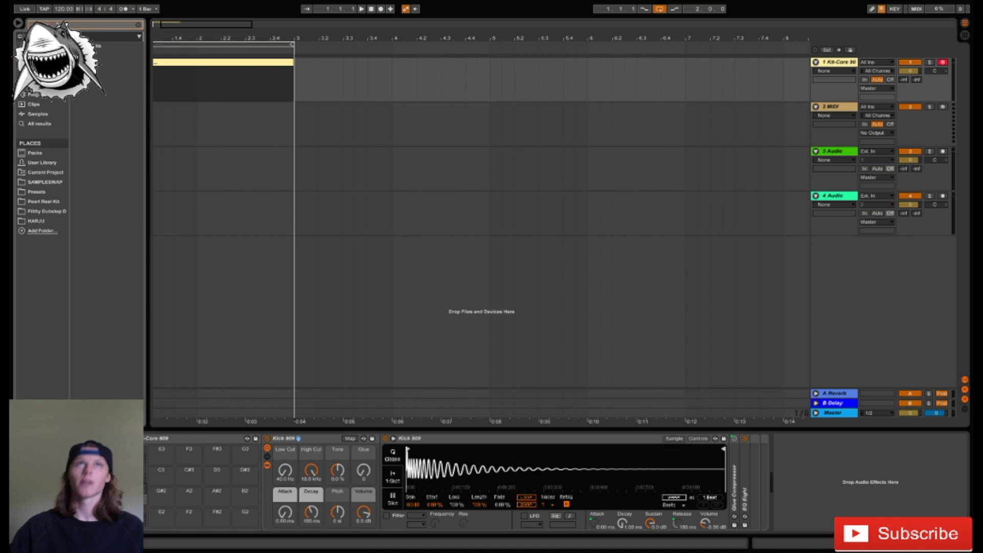
left_click(34, 113)
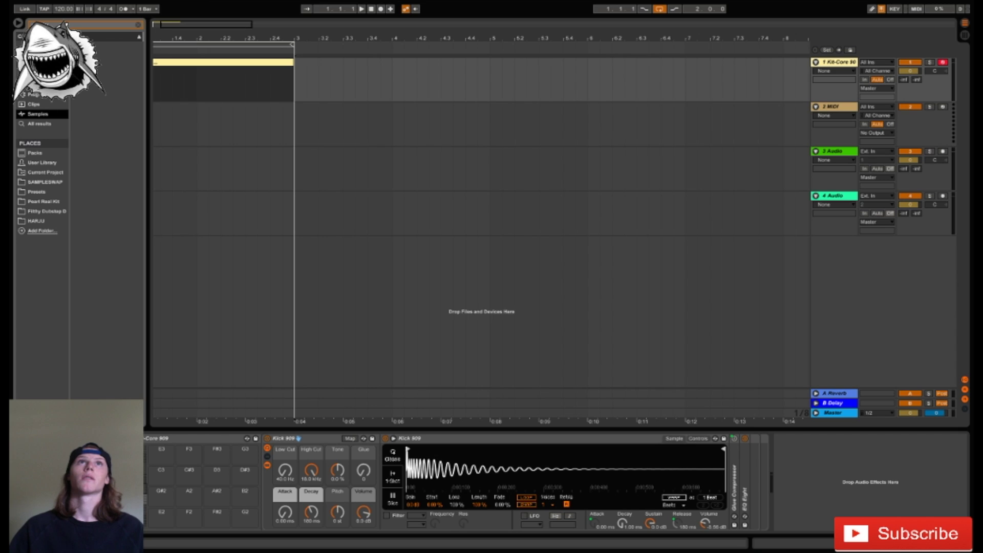
key("ctrl+f")
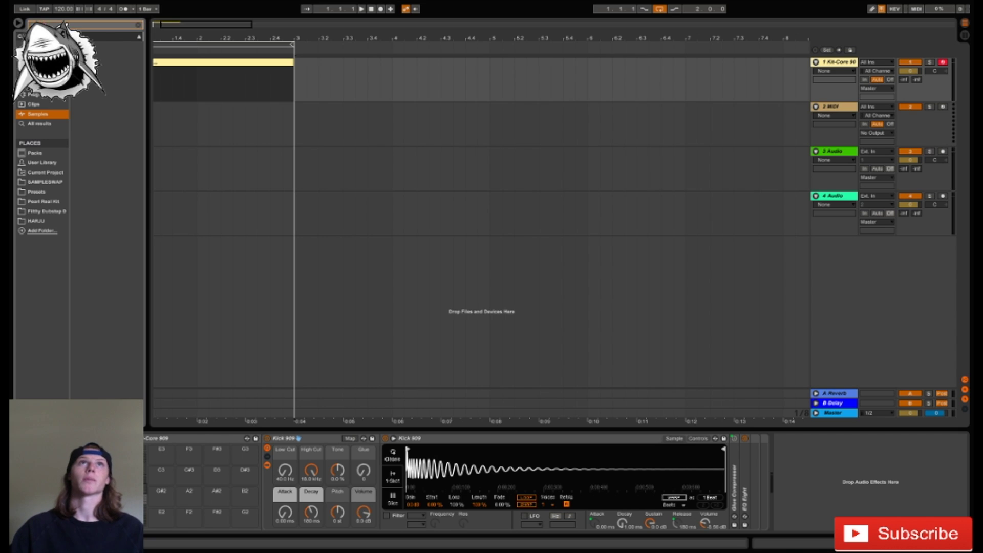
type("sha")
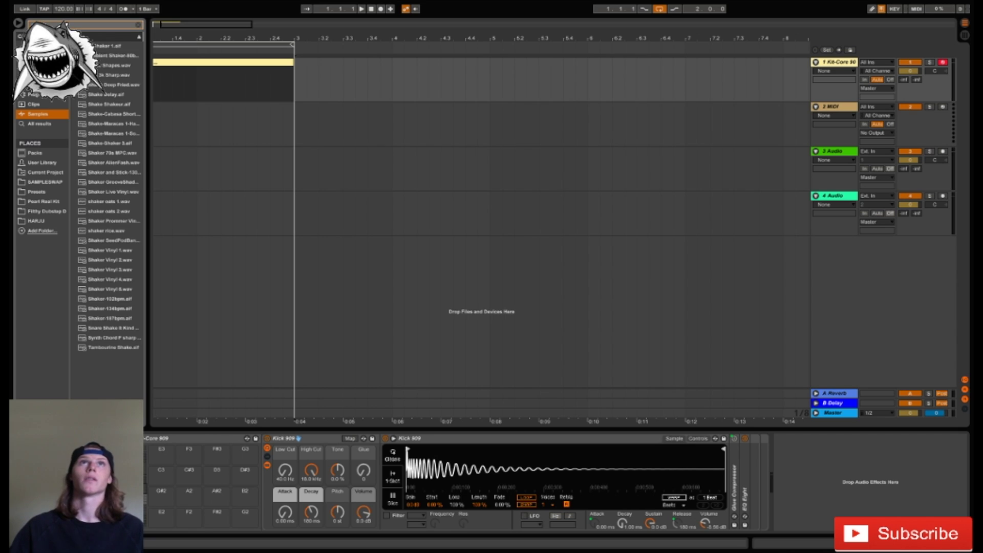
key("Down")
left_click_drag(98, 48, 161, 513)
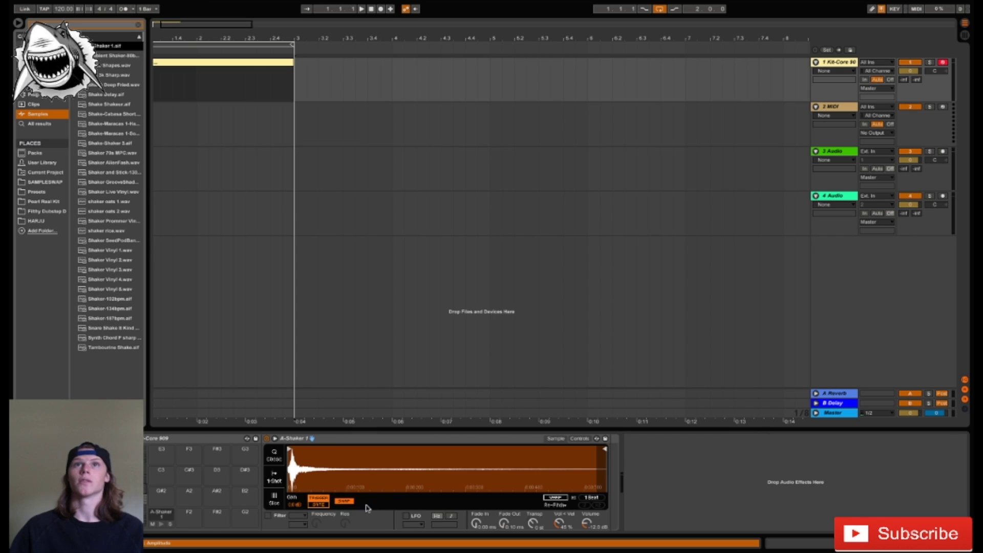
left_click(162, 526)
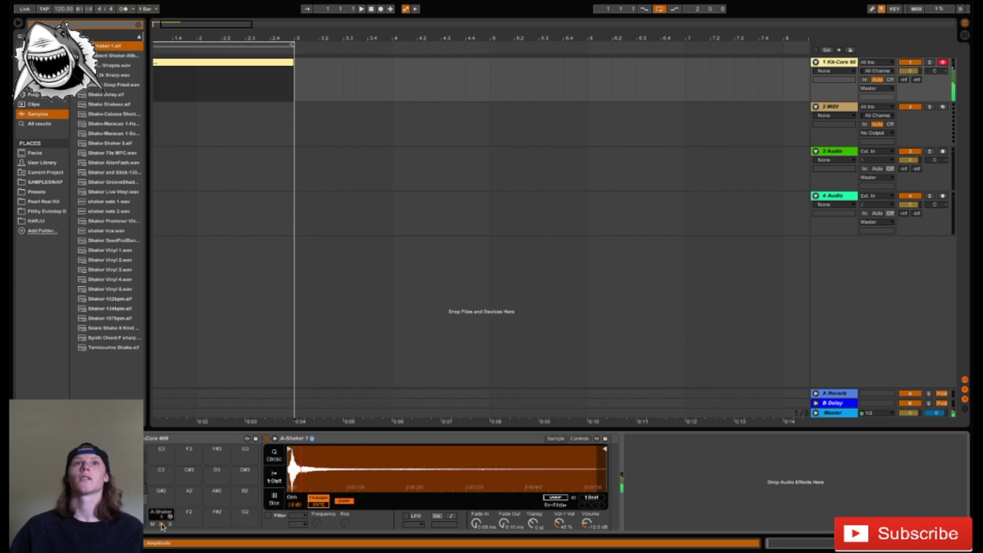
left_click(141, 499)
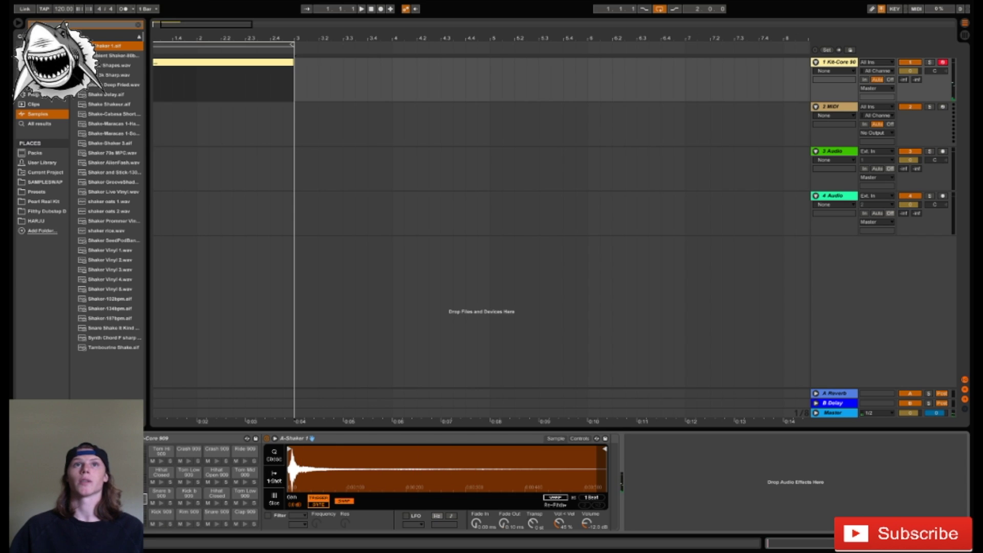
- Open the two-bar clip's notes and add a Kick 909 note at its start
double_click(221, 69)
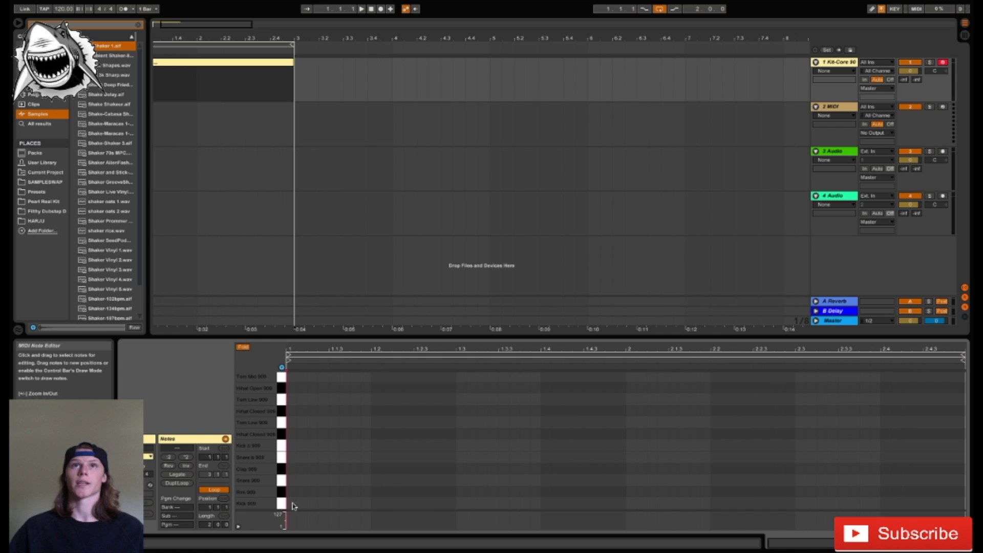
left_click(286, 505)
double_click(290, 505)
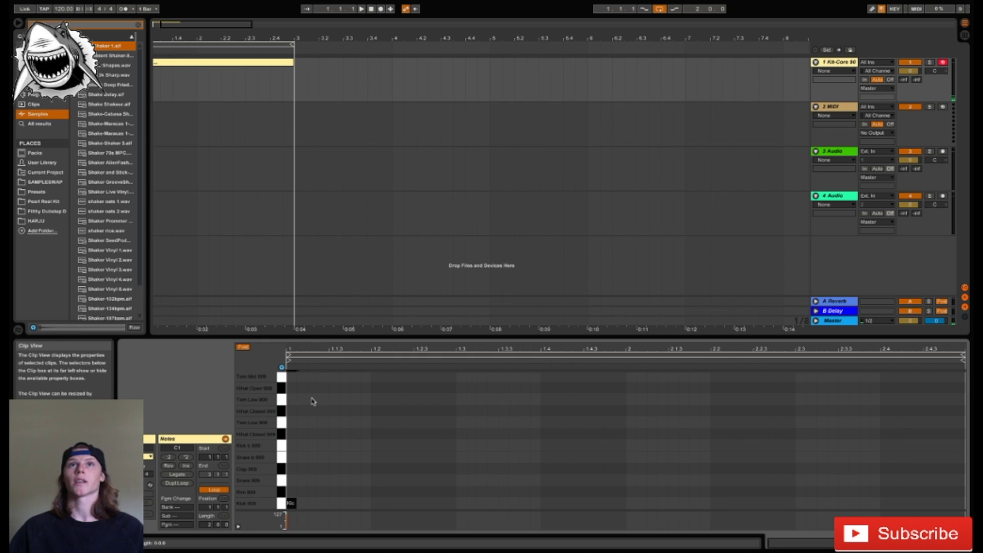
- Duplicate the kick note onto every beat of both bars, undo the extra copy past the clip's end and play the pattern
left_click_drag(370, 505, 274, 506)
key("ctrl+d")
key("ctrl+d")
key("ctrl+d")
key("ctrl+d")
key("ctrl+d")
key("ctrl+d")
key("ctrl+d")
key("ctrl+d")
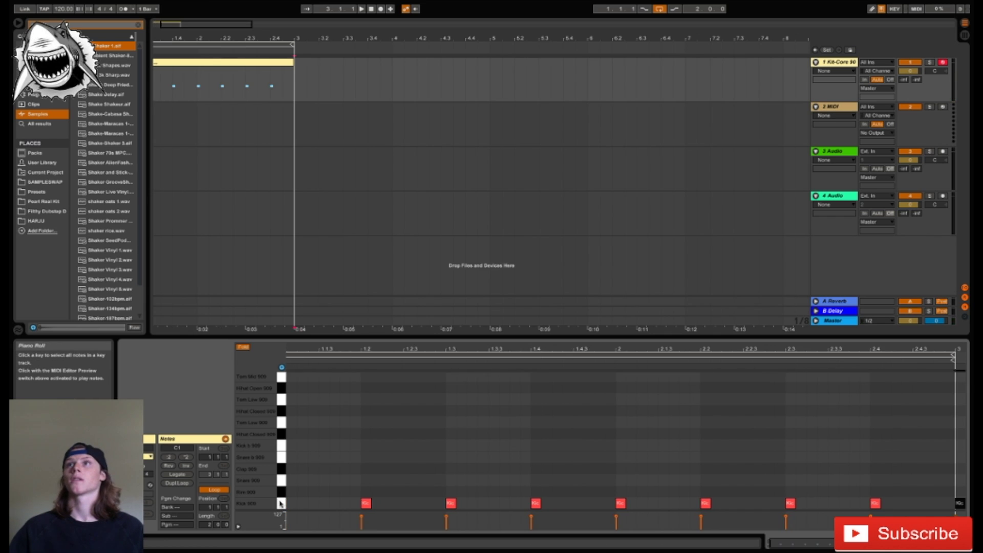
key("ctrl+z")
key("space")
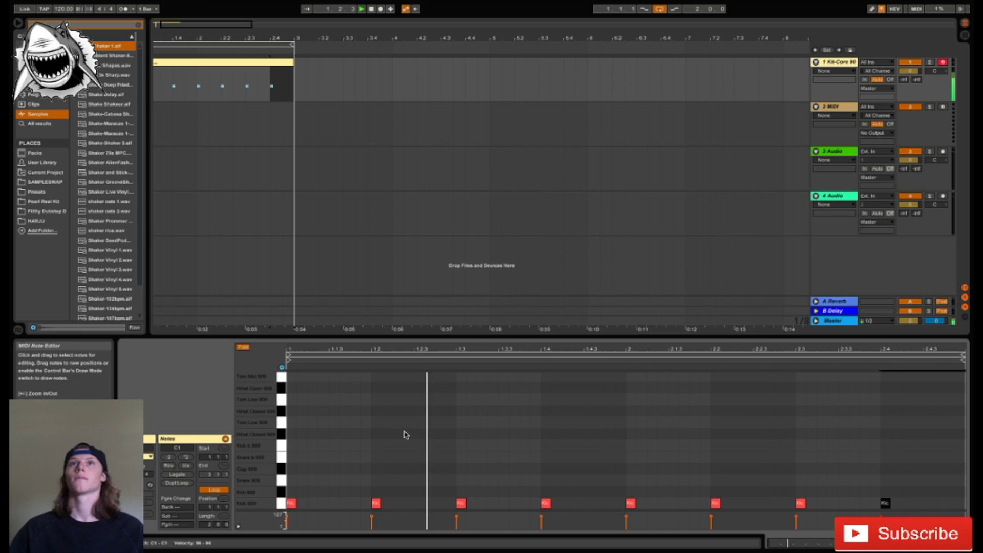
key("space")
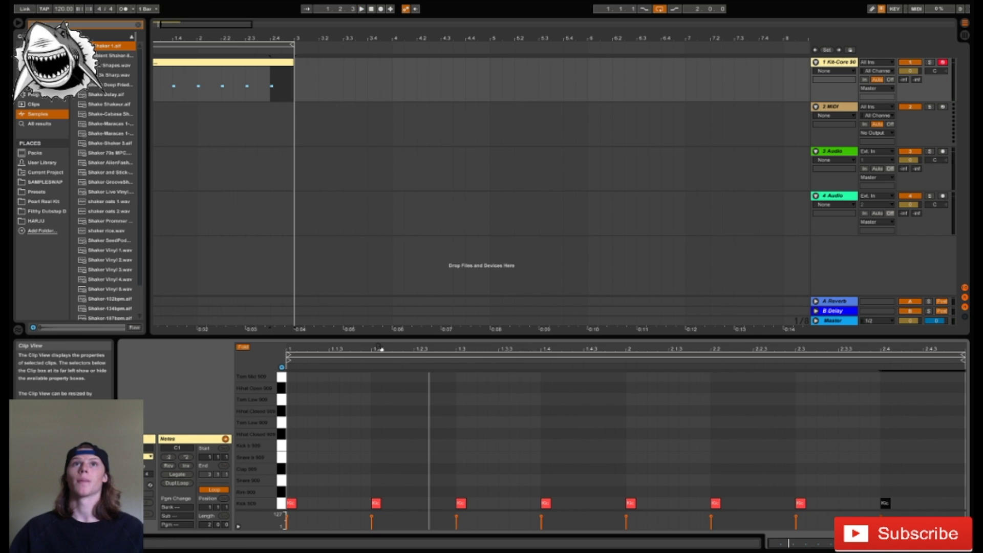
- Add a Snare 909 note on beat 1.2 above the kick
left_click_drag(372, 346, 357, 434)
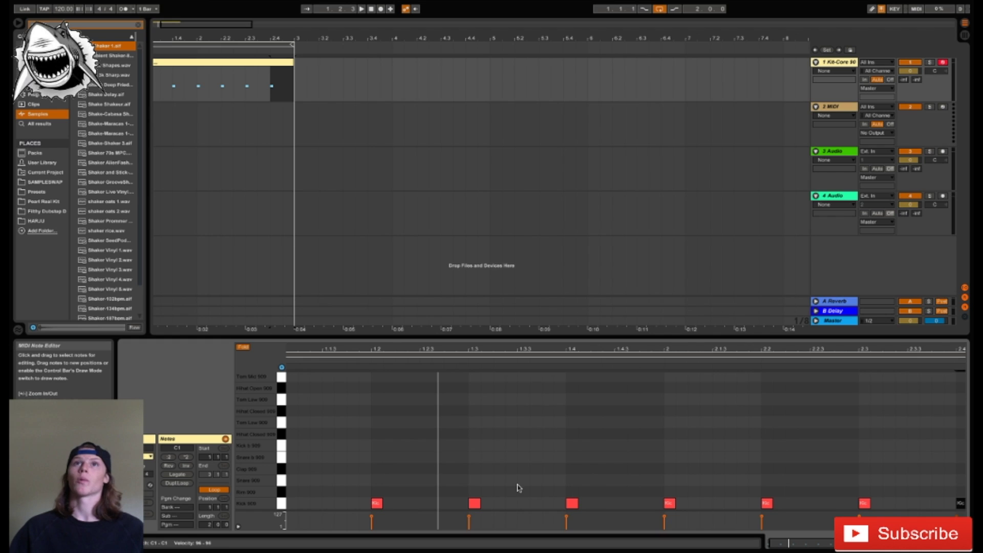
left_click_drag(371, 348, 370, 455)
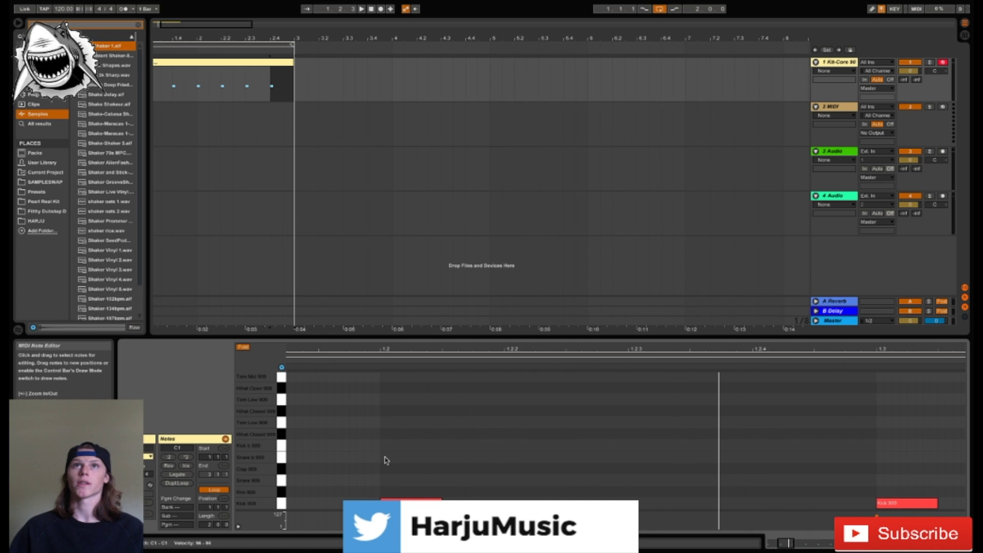
double_click(388, 479)
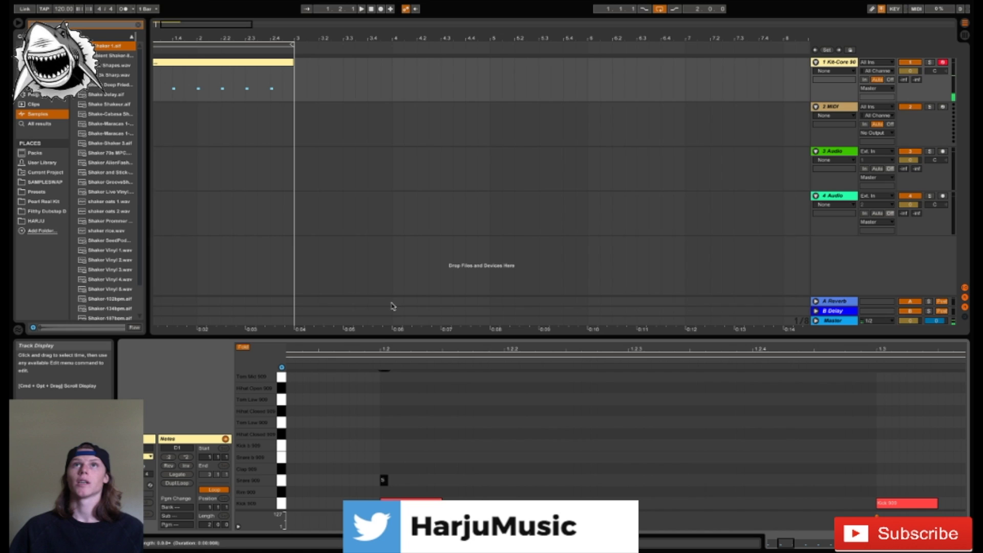
- Turn the note editor's grid off and nudge the snare note slightly after beat 1.2
left_click_drag(382, 348, 382, 431)
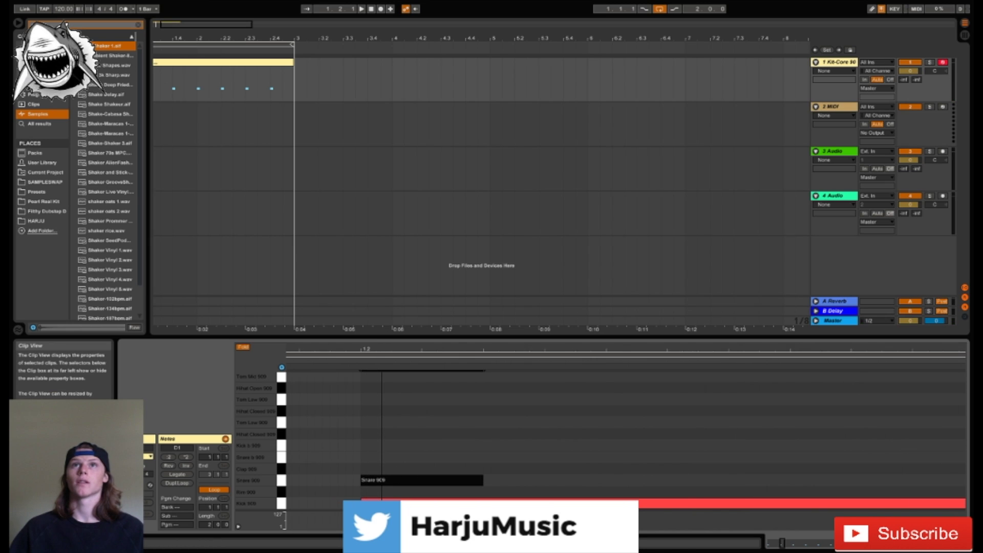
right_click(465, 434)
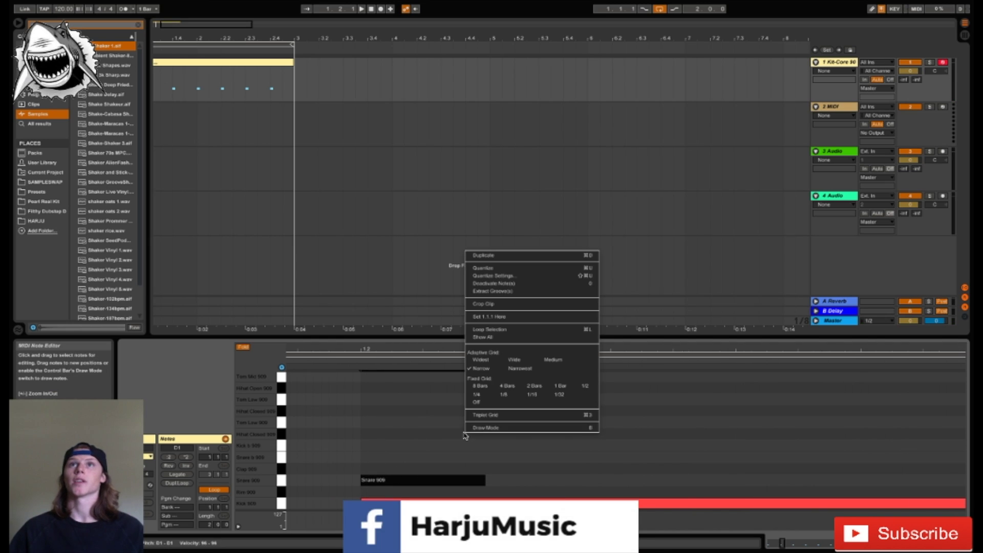
left_click(513, 398)
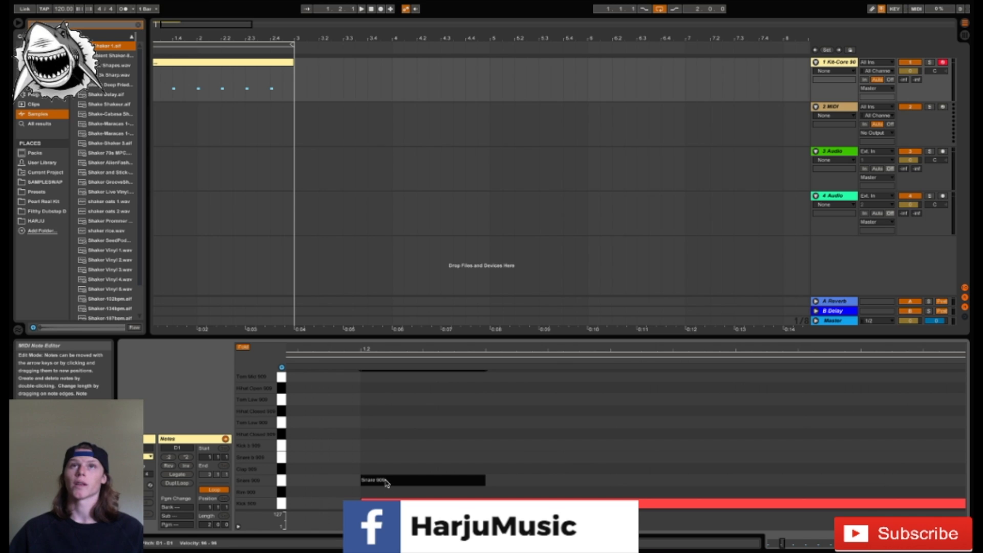
left_click_drag(385, 480, 391, 480)
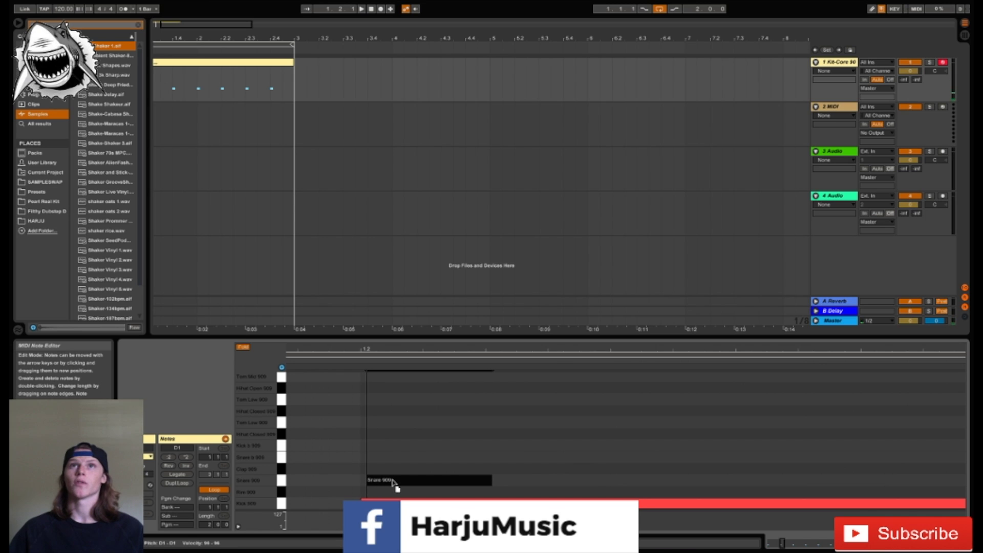
- Add a Clap 909 note on beat 1.2 and lengthen the snare note below it
right_click(387, 448)
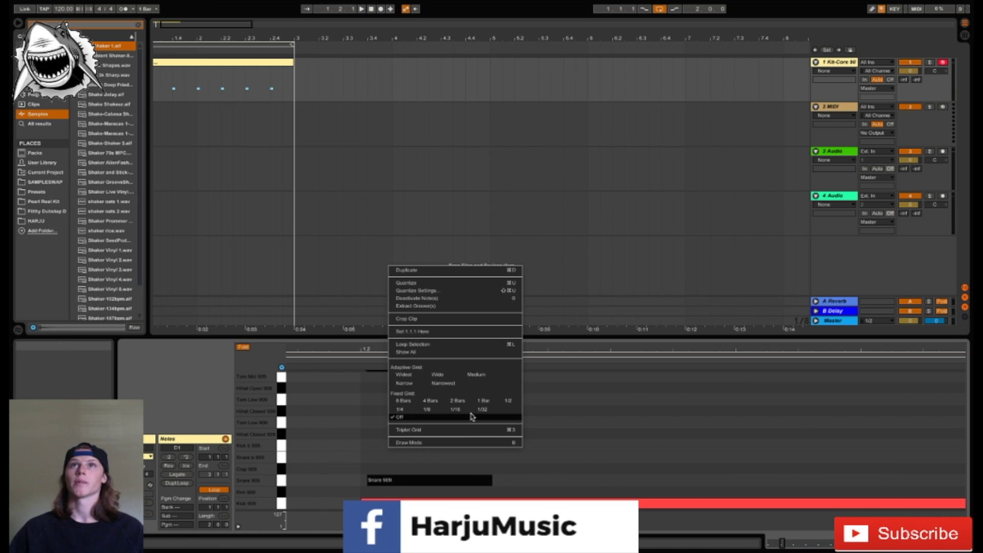
left_click(472, 417)
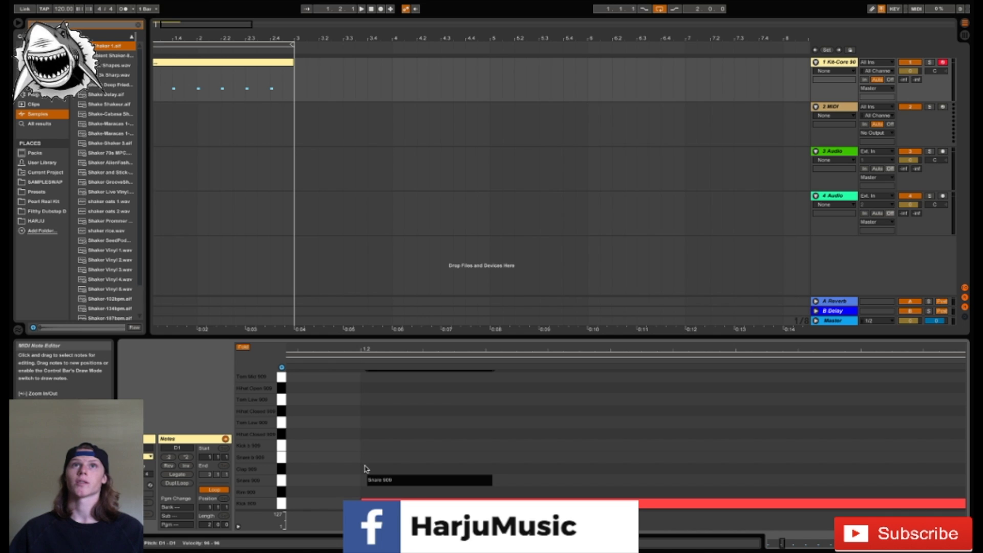
double_click(365, 468)
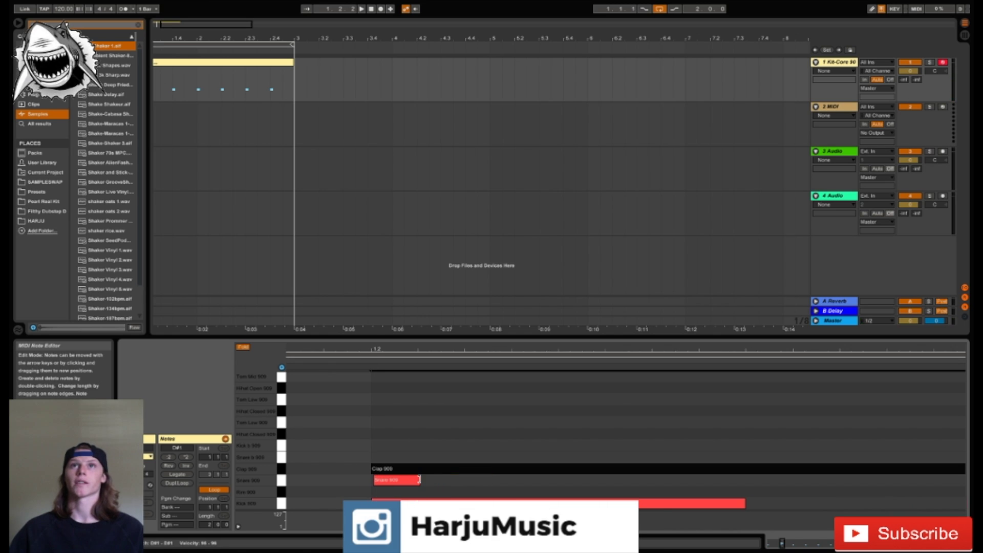
left_click_drag(419, 480, 970, 486)
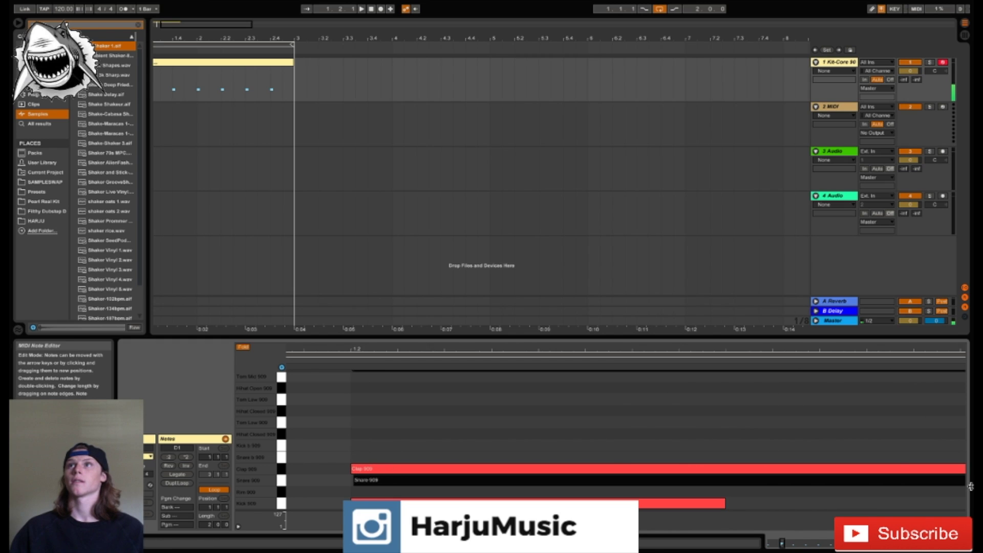
- Play the clip and nudge the snare note slightly later so it trails the clap on beat 1.2
left_click_drag(629, 350, 630, 328)
key("space")
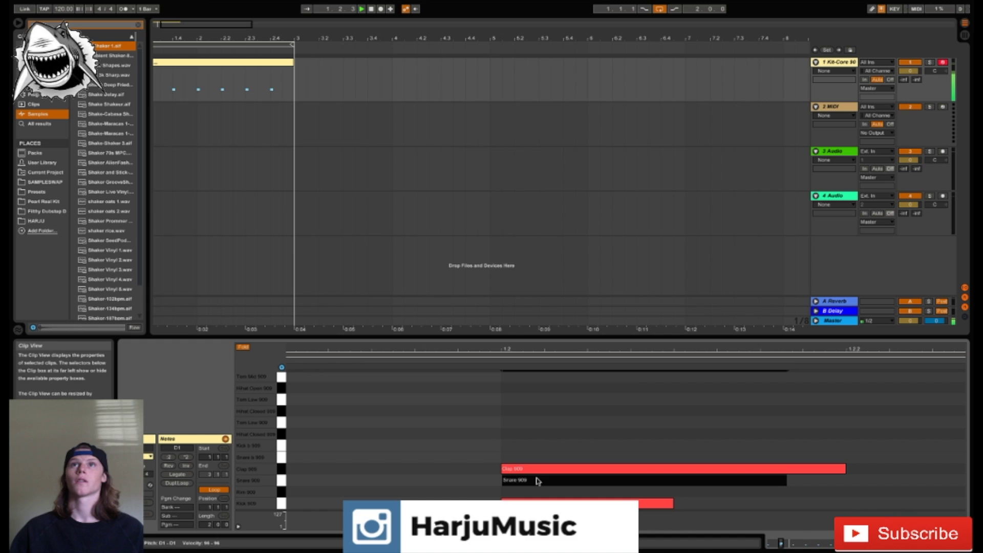
left_click_drag(538, 481, 543, 484)
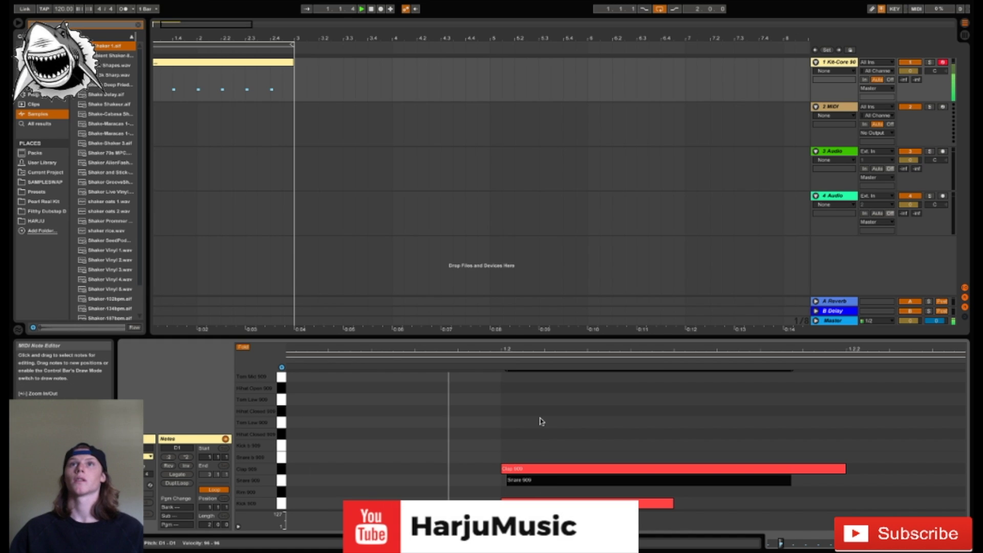
left_click(530, 351)
left_click_drag(534, 365, 534, 336)
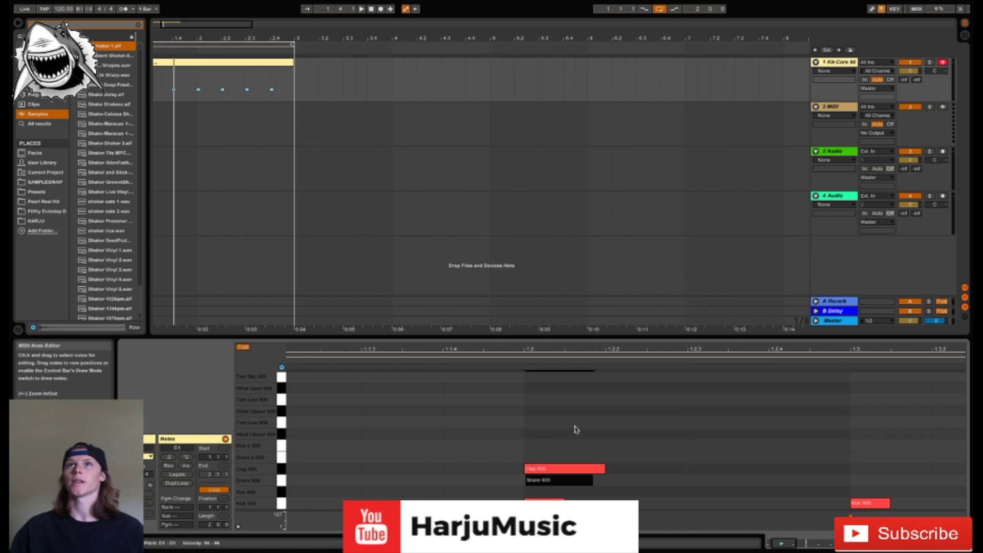
- Duplicate the clap and snare pair from beat 1.2 onto beats 1.4, 2.2 and 2.4 and play the clip
left_click_drag(409, 349, 409, 346)
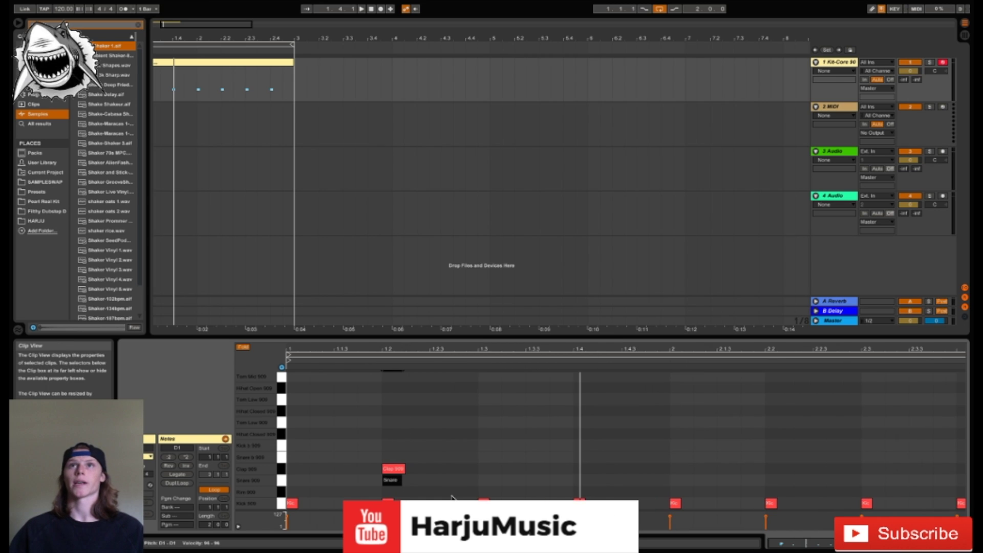
left_click_drag(573, 468, 383, 474)
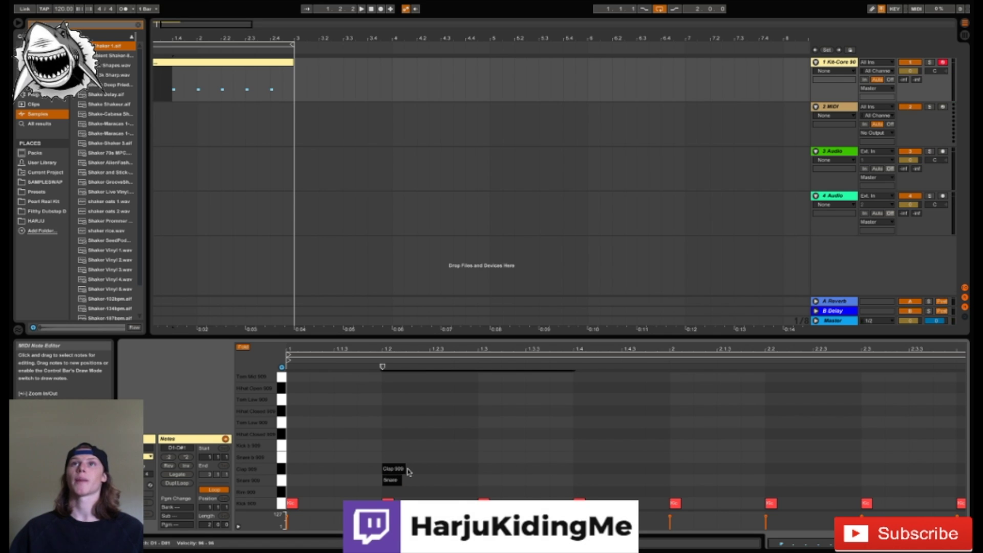
key("ctrl+d")
key("ctrl+d")
key("ctrl+d")
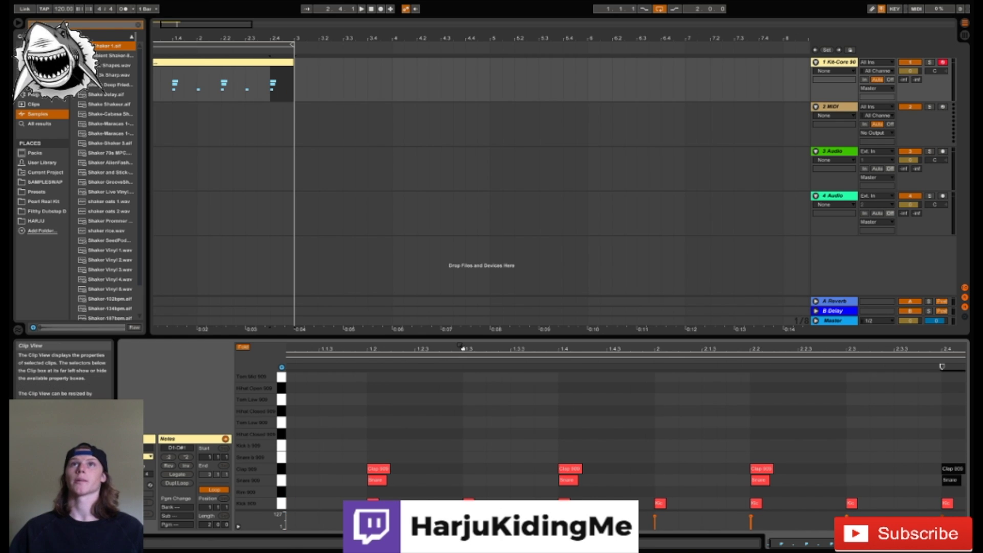
left_click_drag(463, 347, 455, 348)
key("space")
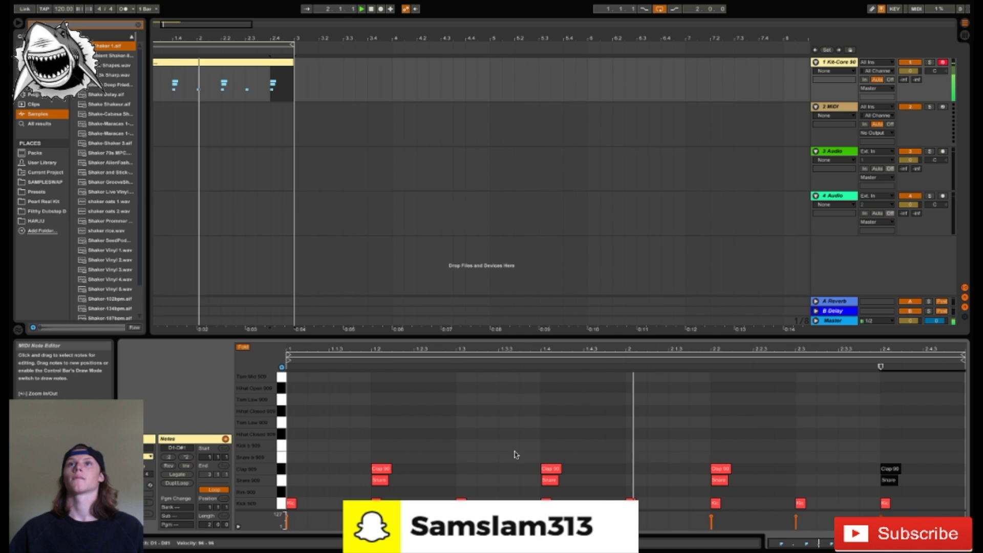
key("space")
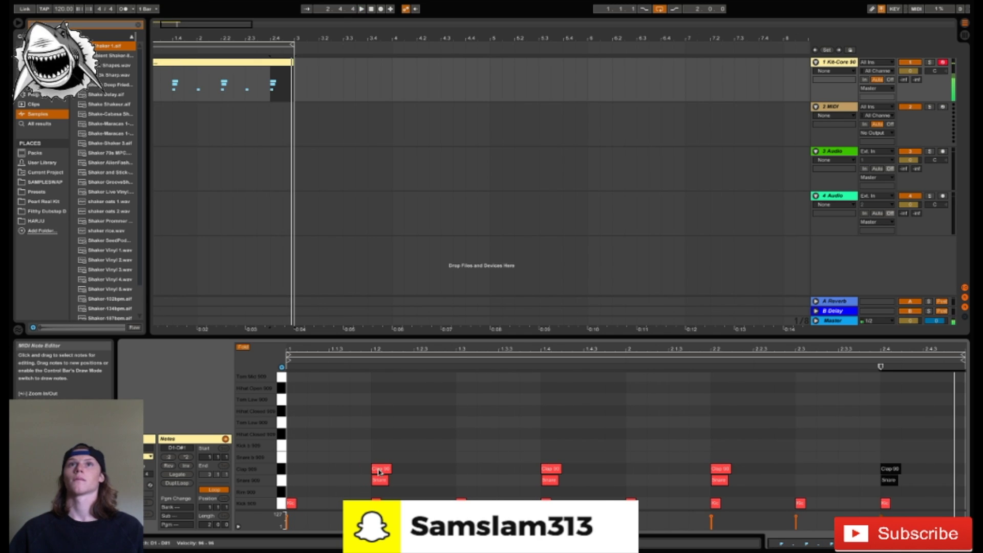
- Select all four Snare 909 notes, lower their velocity and play the clip to check the balance
left_click_drag(359, 479, 884, 482)
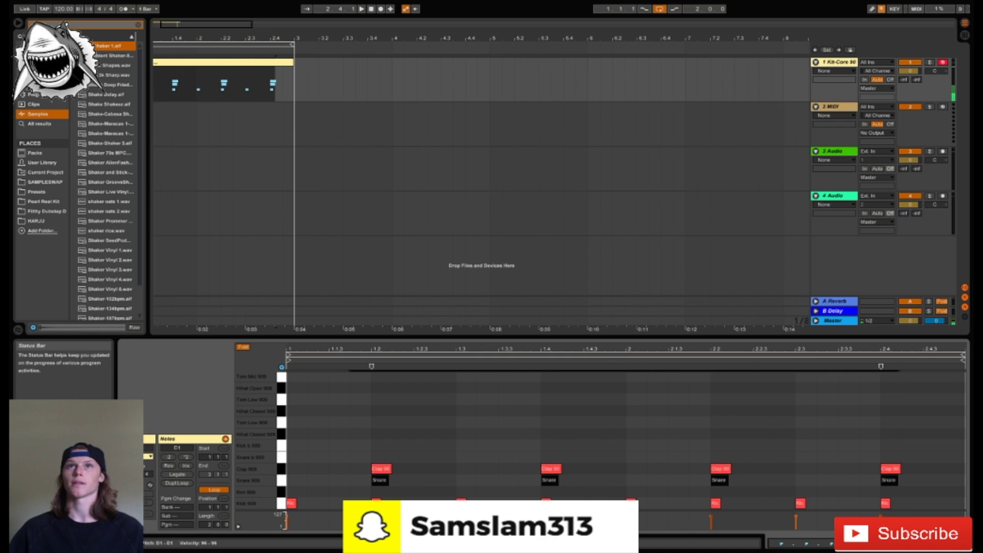
left_click_drag(372, 517, 372, 522)
key("space")
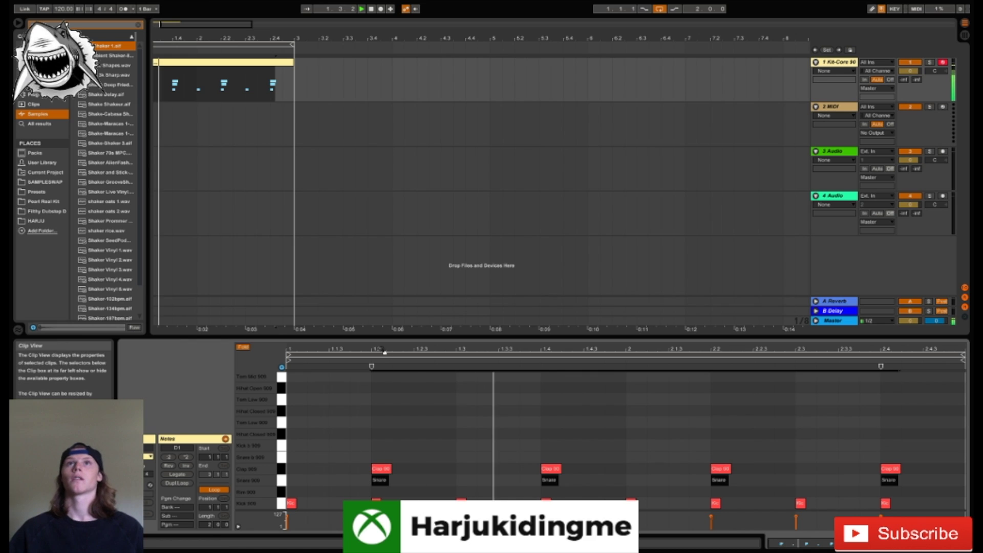
left_click_drag(372, 518, 371, 522)
key("space")
key("space")
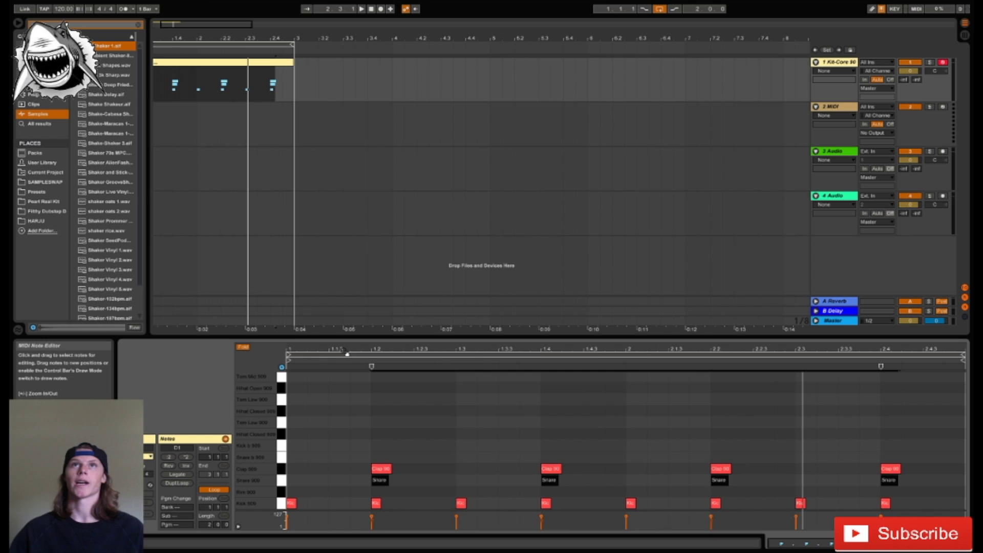
left_click_drag(344, 352, 344, 382)
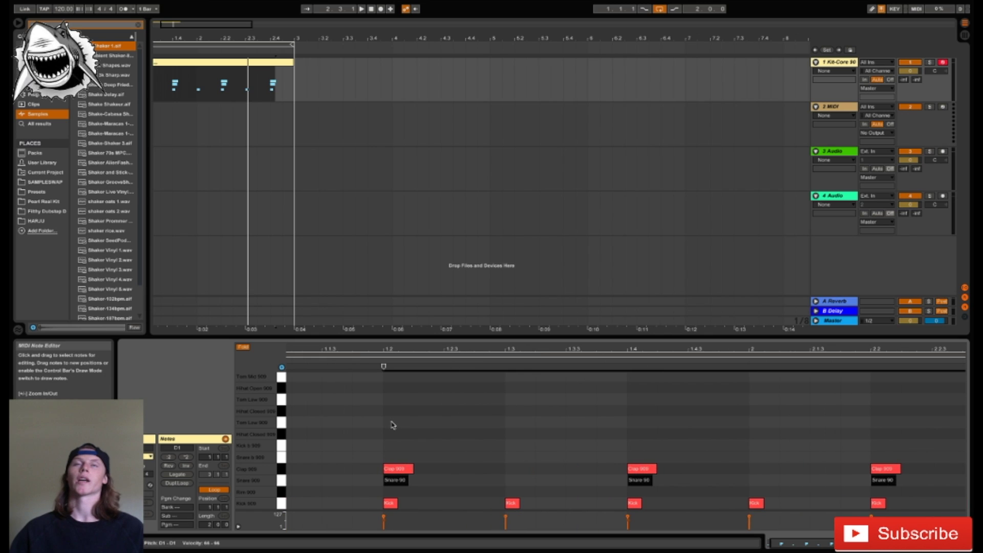
- Add a Hihat Open 909 note on the offbeat at 1.1.3 and play the clip to check its placement
scroll(391, 426, "up", 2)
scroll(389, 430, "down", 1)
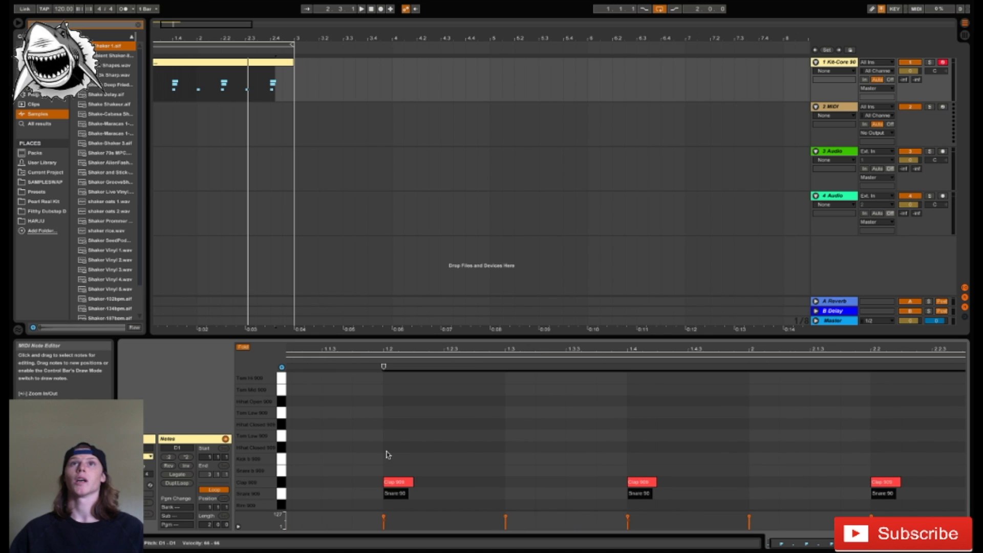
double_click(339, 401)
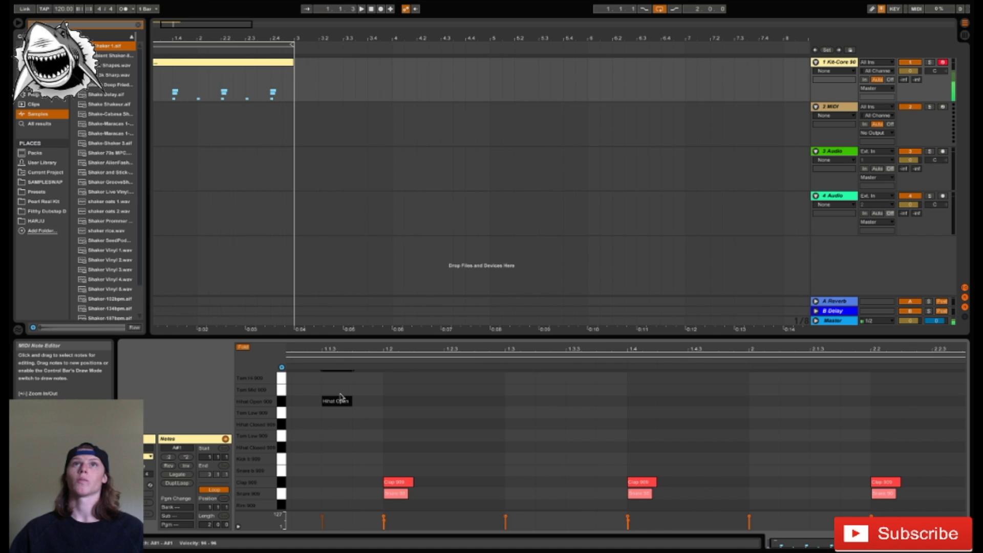
left_click(317, 419)
key("space")
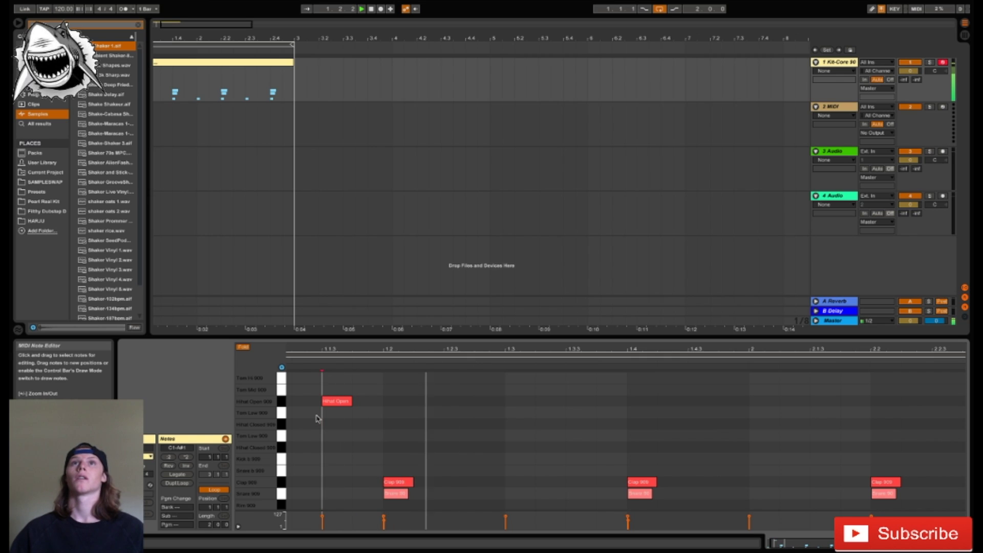
left_click_drag(349, 401, 380, 404)
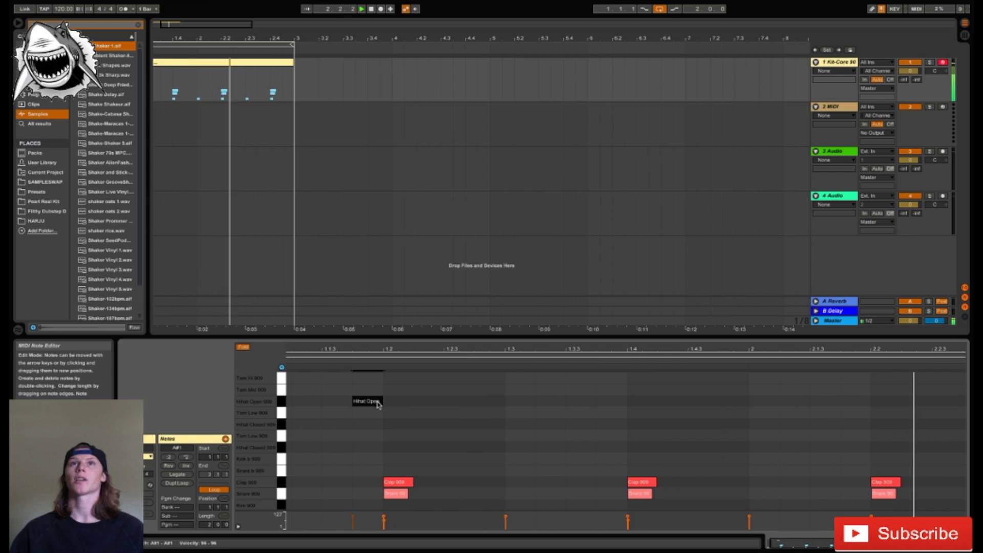
left_click_drag(377, 405, 345, 410)
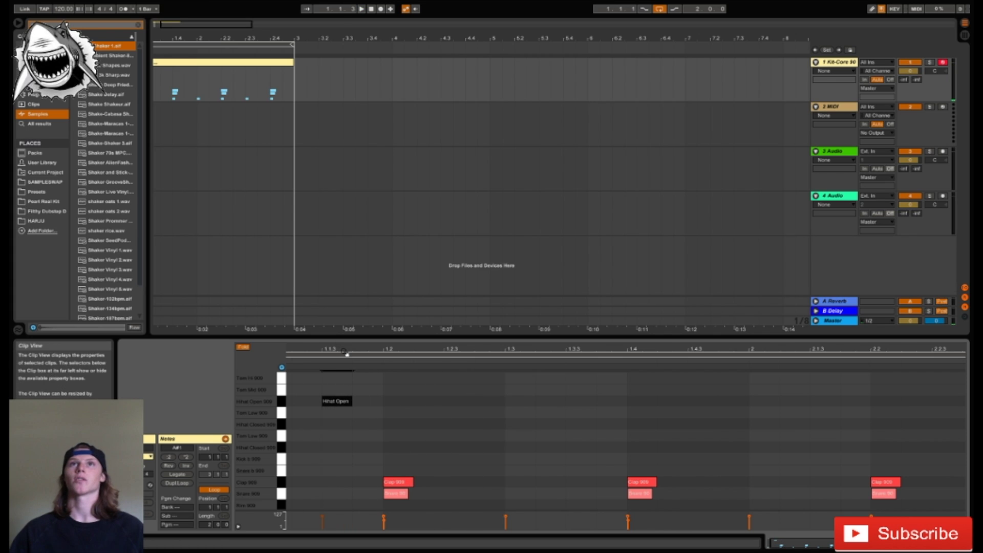
- Duplicate the Hihat Open 909 note onto every offbeat up to 2.4.3 and play the two-bar clip
left_click_drag(352, 350, 353, 338)
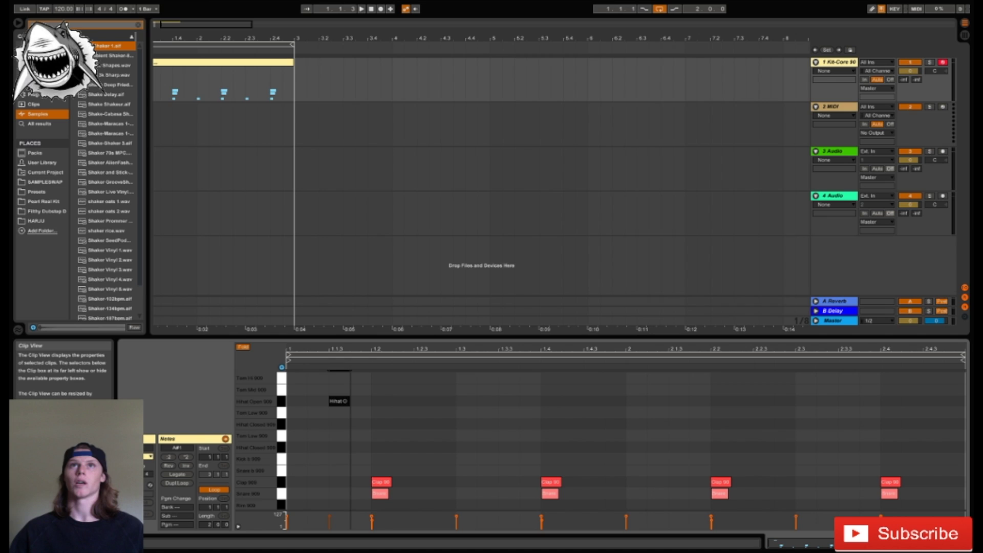
left_click_drag(369, 401, 288, 407)
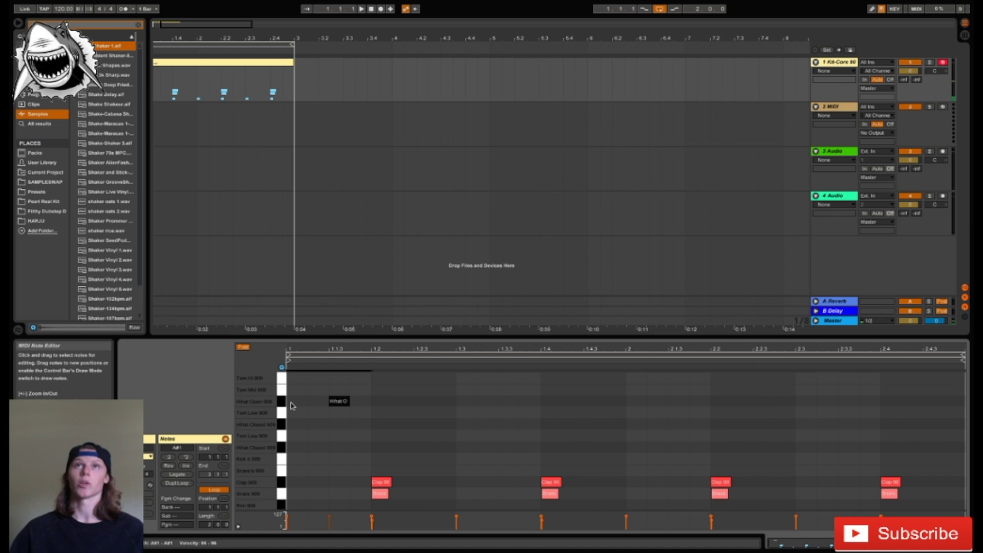
key("ctrl+d")
key("ctrl+d")
key("ctrl+d")
key("ctrl+d")
key("ctrl+d")
key("ctrl+d")
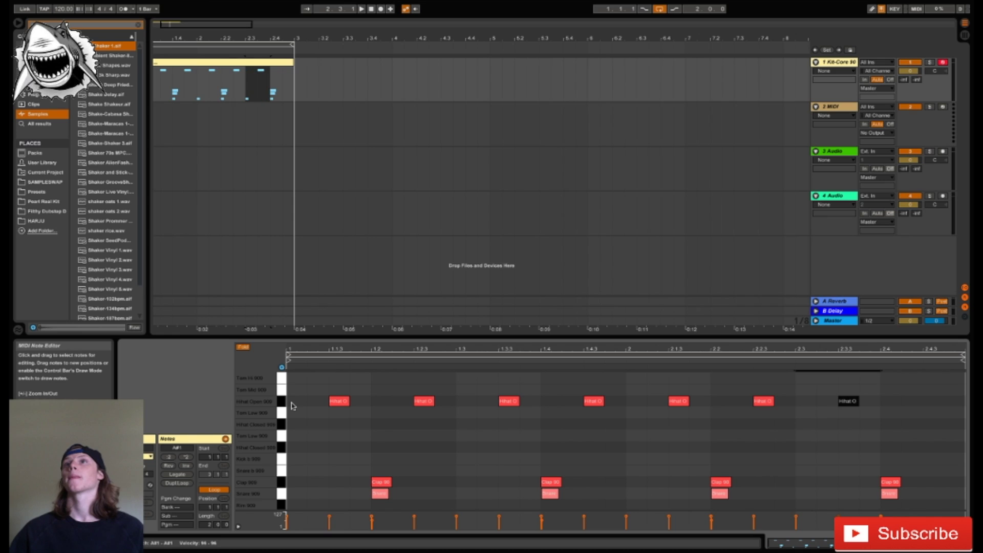
key("ctrl+d")
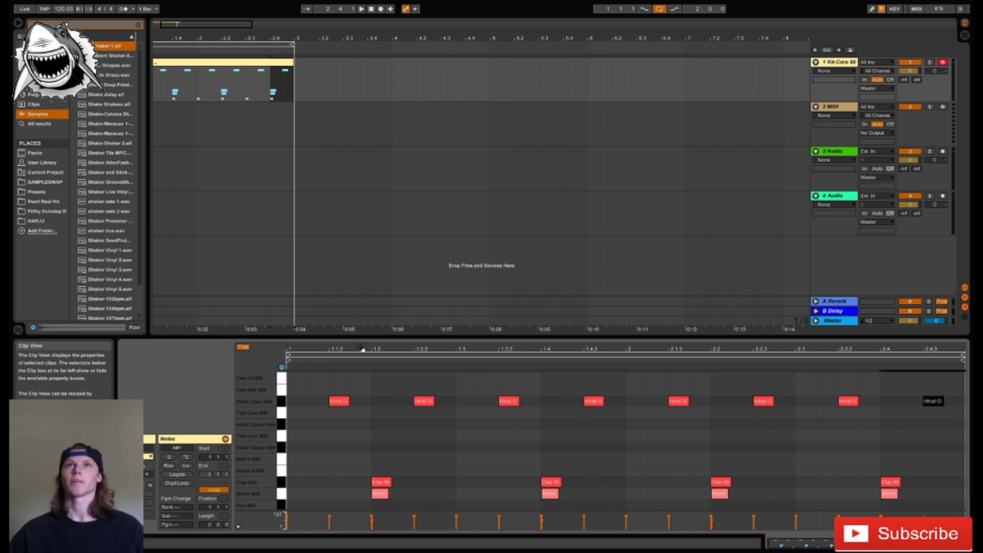
key("space")
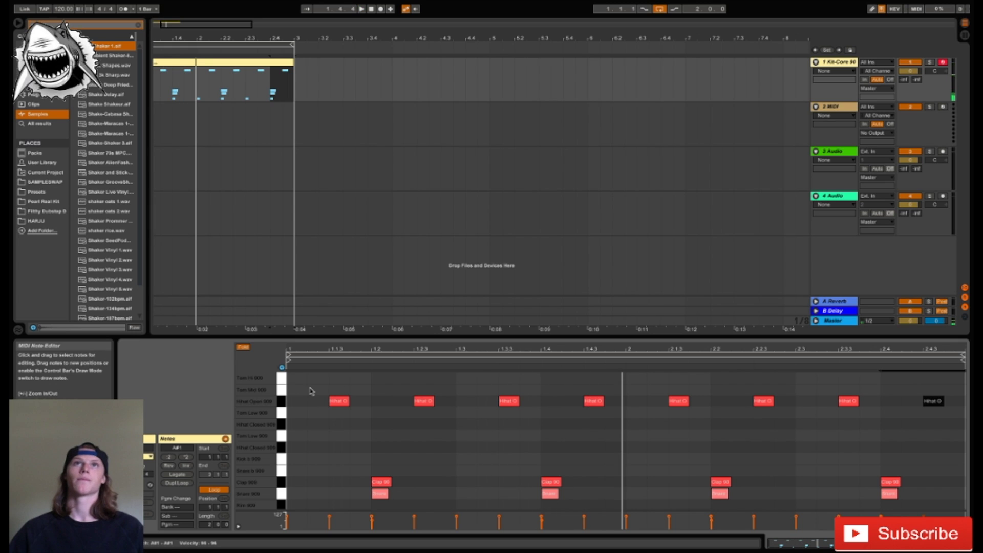
- Add four consecutive sixteenth notes on the shaker row to fill the first beat of bar 1
scroll(311, 393, "up", 2)
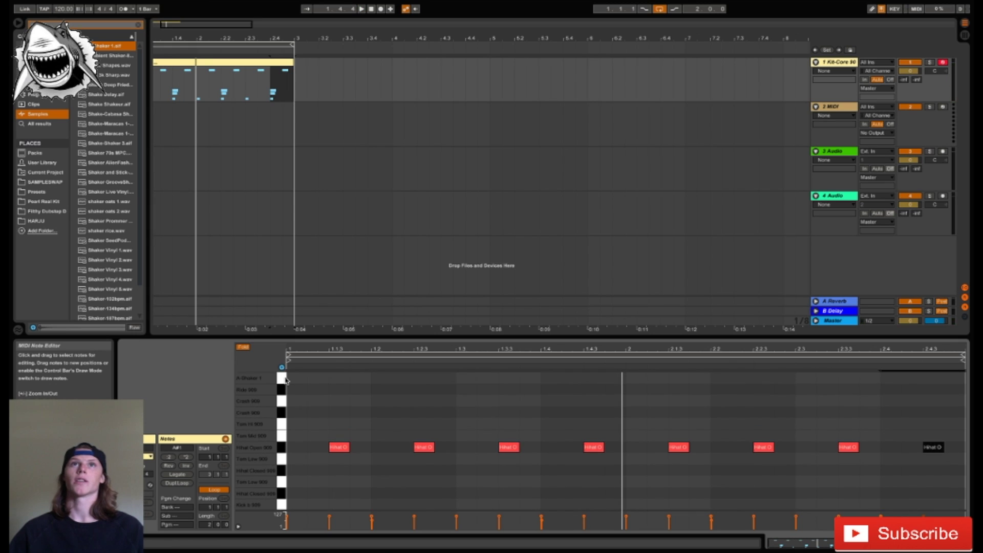
double_click(293, 379)
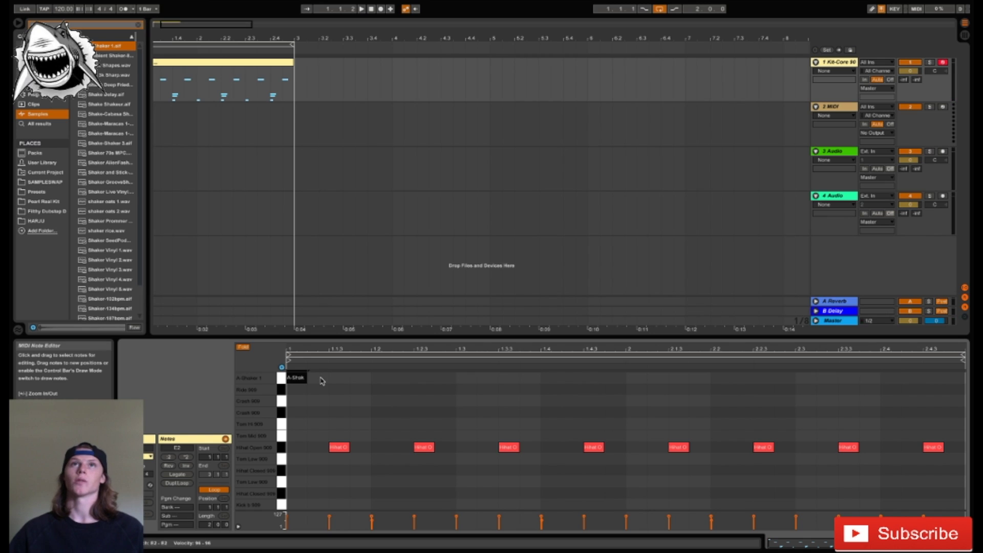
double_click(322, 381)
double_click(342, 379)
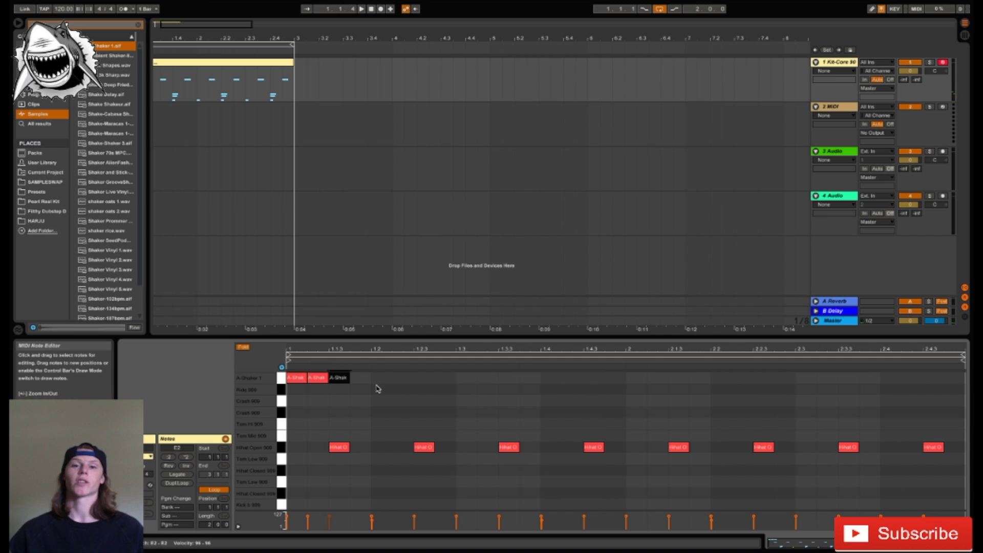
double_click(358, 380)
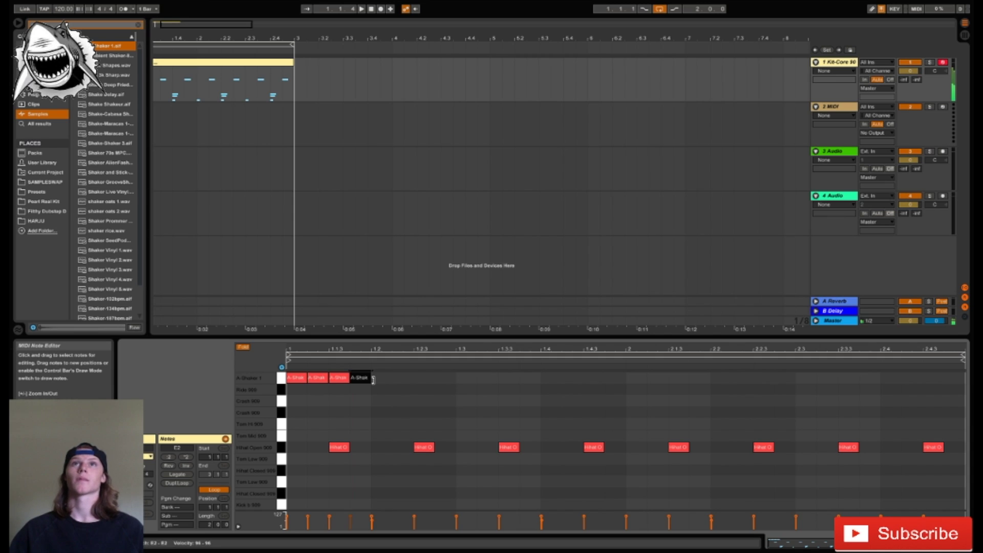
double_click(380, 379)
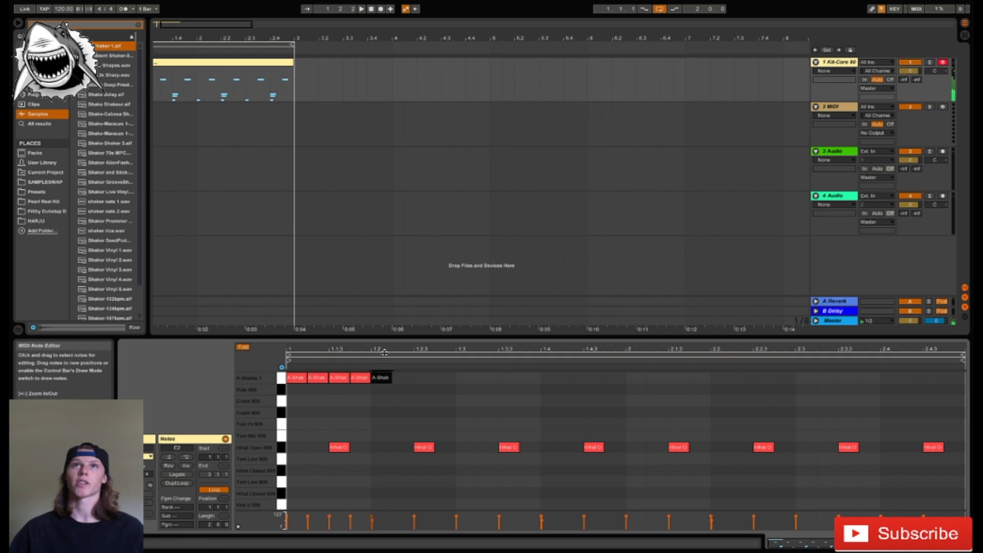
left_click_drag(406, 378, 279, 377)
key("ctrl+d")
key("ctrl+d")
key("ctrl+d")
key("ctrl+z")
key("ctrl+z")
key("ctrl+z")
key("ctrl+z")
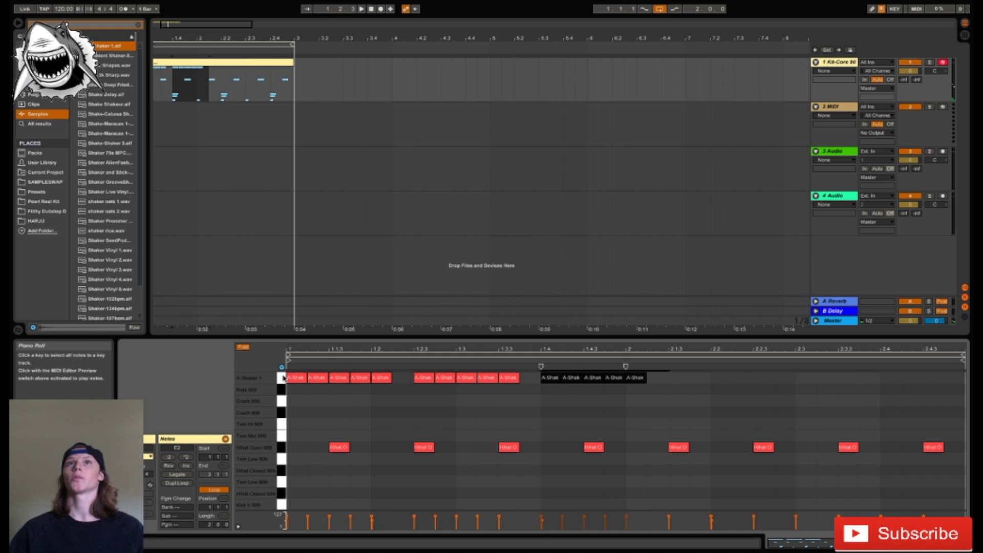
- Duplicate the group of four shaker notes until sixteenths fill both bars, and play the clip
left_click(361, 379)
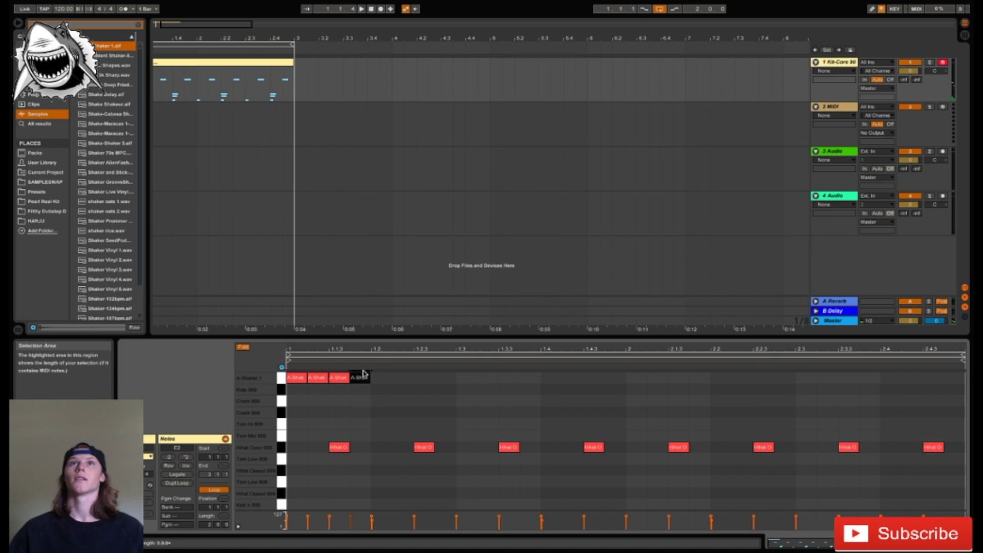
left_click_drag(370, 379, 289, 380)
key("ctrl+d")
key("ctrl+d")
key("ctrl+d")
key("ctrl+d")
key("ctrl+d")
key("ctrl+d")
key("ctrl+d")
key("ctrl+d")
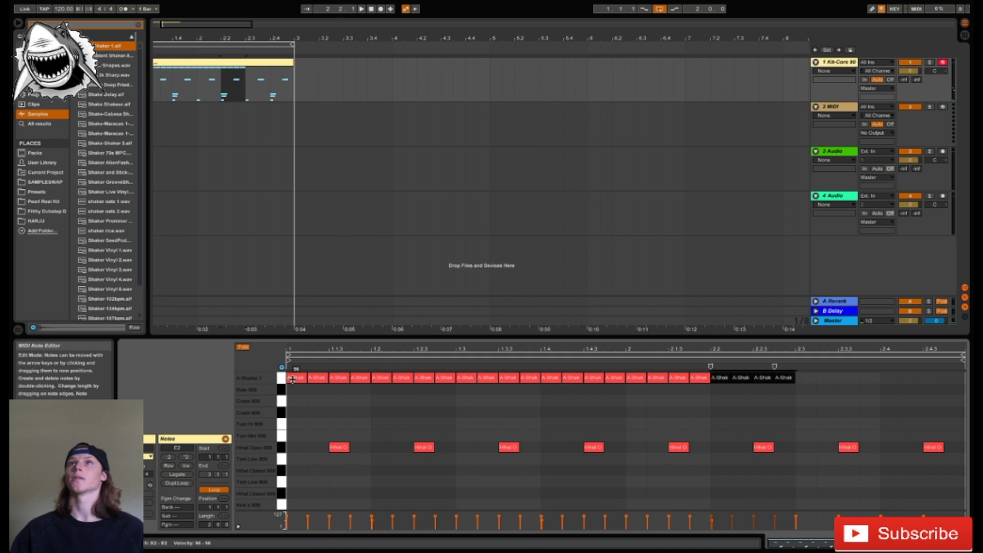
key("space")
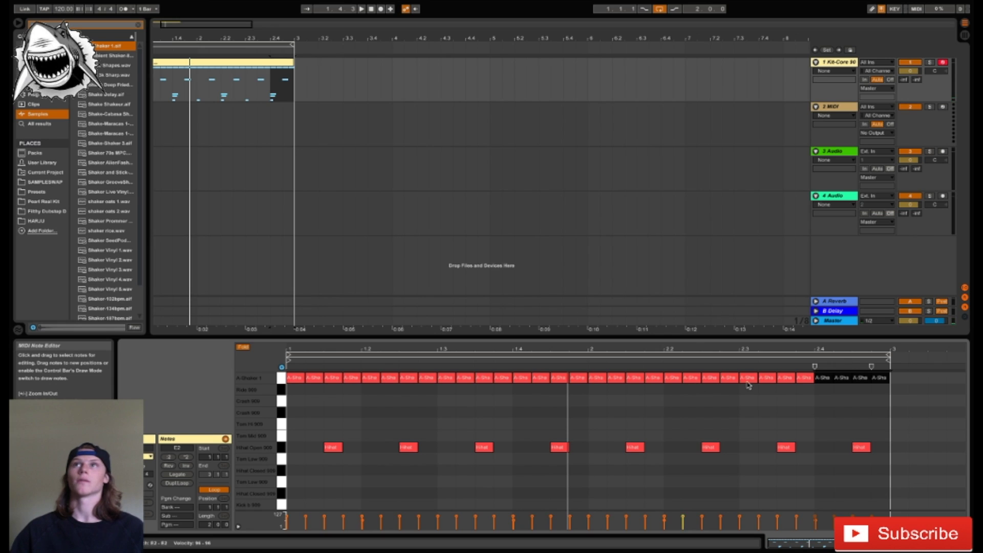
- Select all the shaker notes, lower their velocity to 70 and play the clip to check the level
left_click_drag(887, 396, 236, 378)
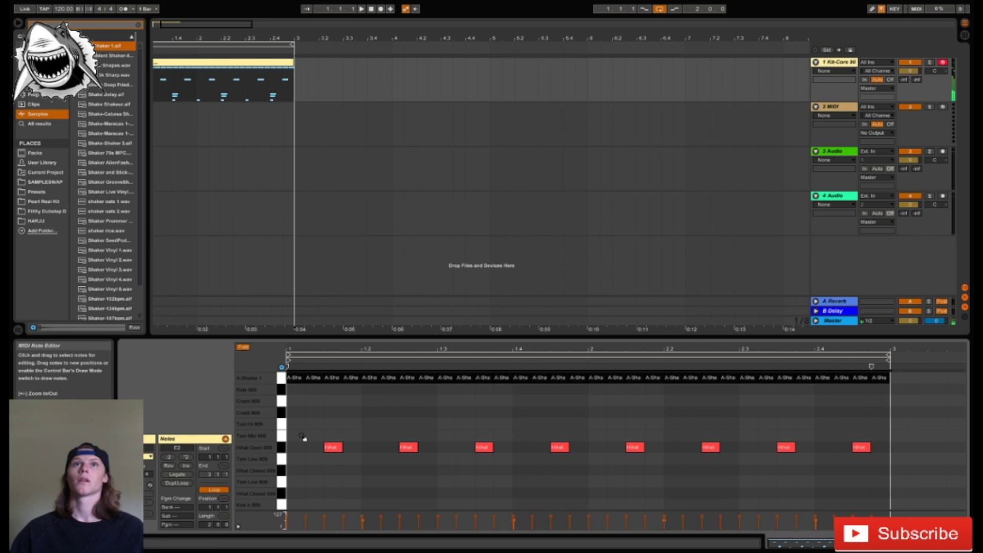
left_click(306, 521)
left_click_drag(306, 522, 305, 523)
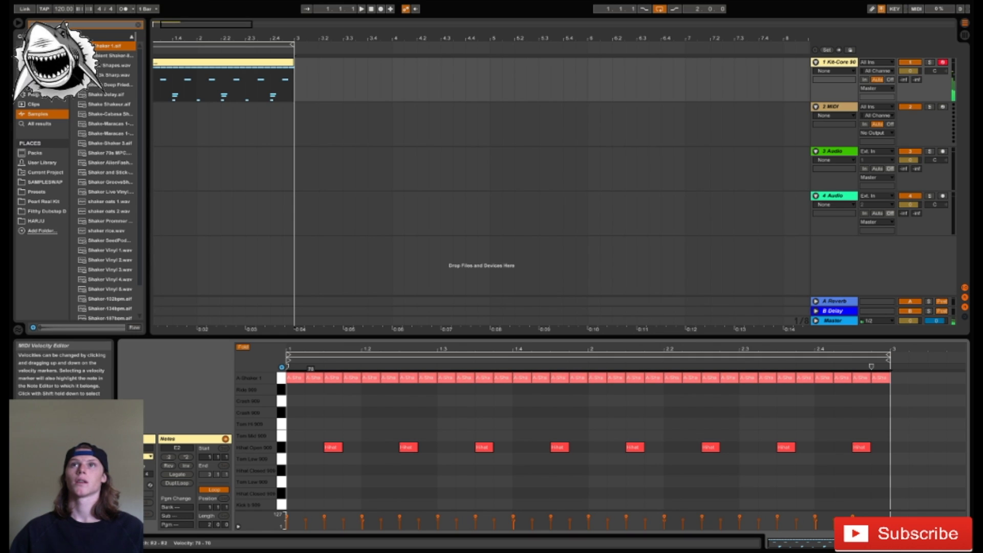
key("space")
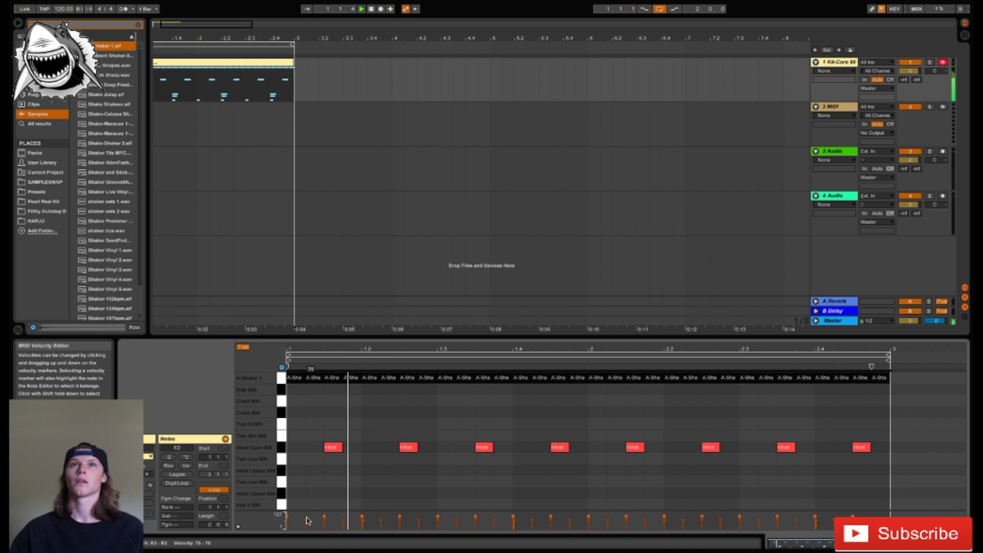
key("space")
- Audition the crash sounds at the start of bar 1, keeping the lower Crash 909 note and adding a Ride 909 note
left_click(327, 394)
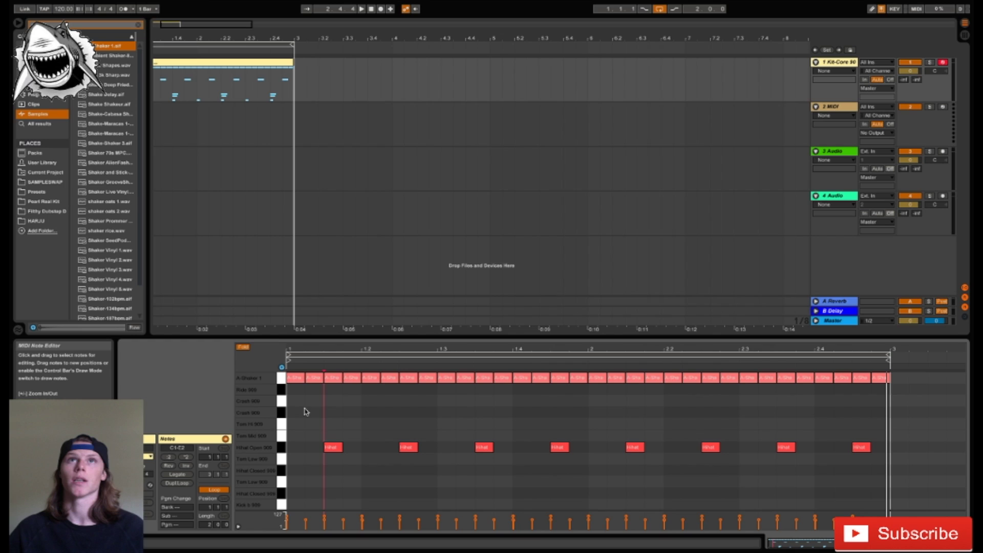
double_click(295, 413)
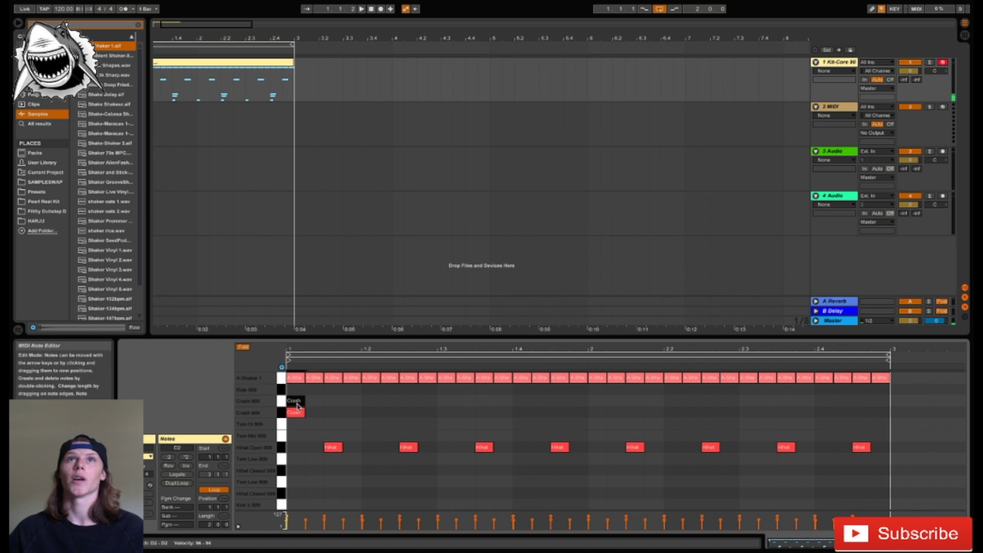
key("Up")
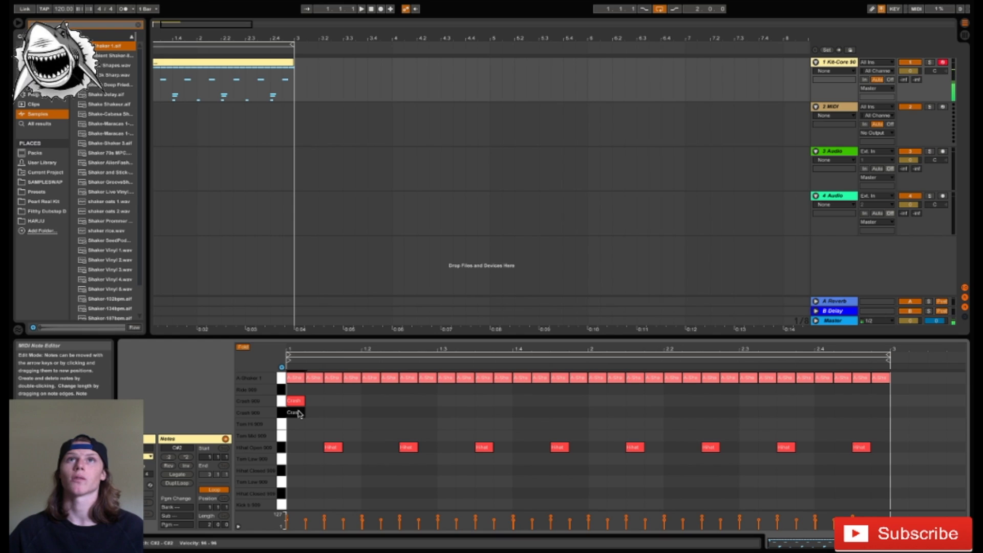
key("Down")
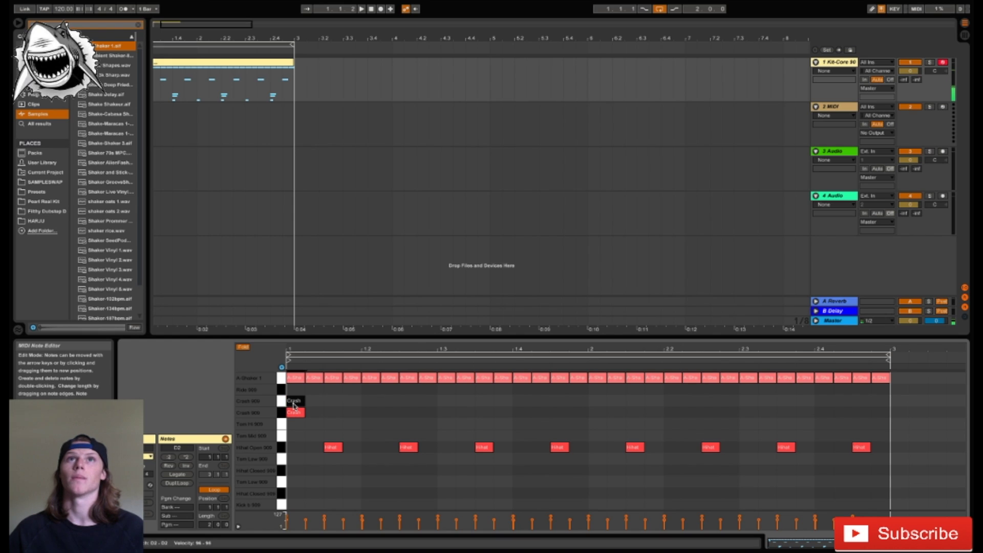
left_click_drag(293, 403, 293, 393)
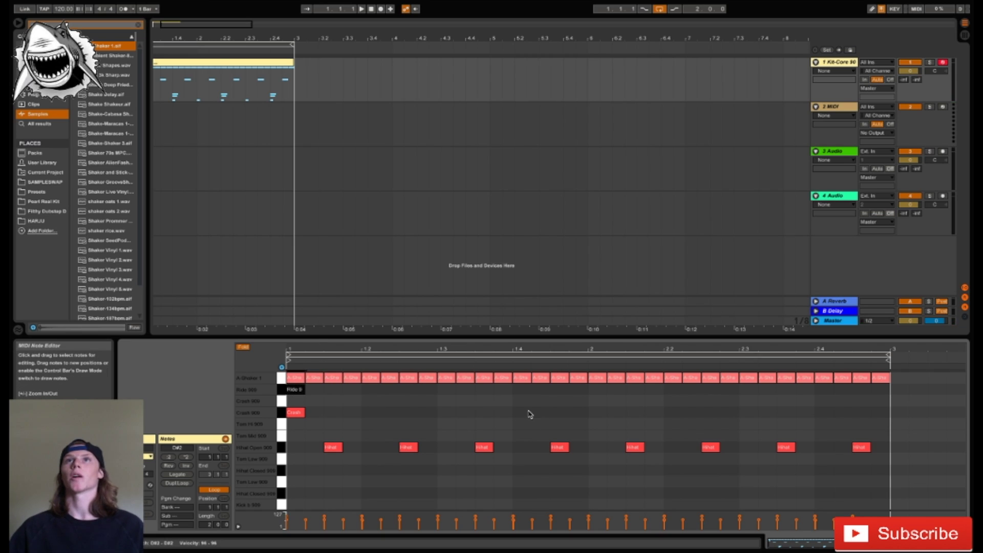
- Add matching Crash 909 and Ride 909 notes at the start of bar 2 and play the clip
double_click(592, 412)
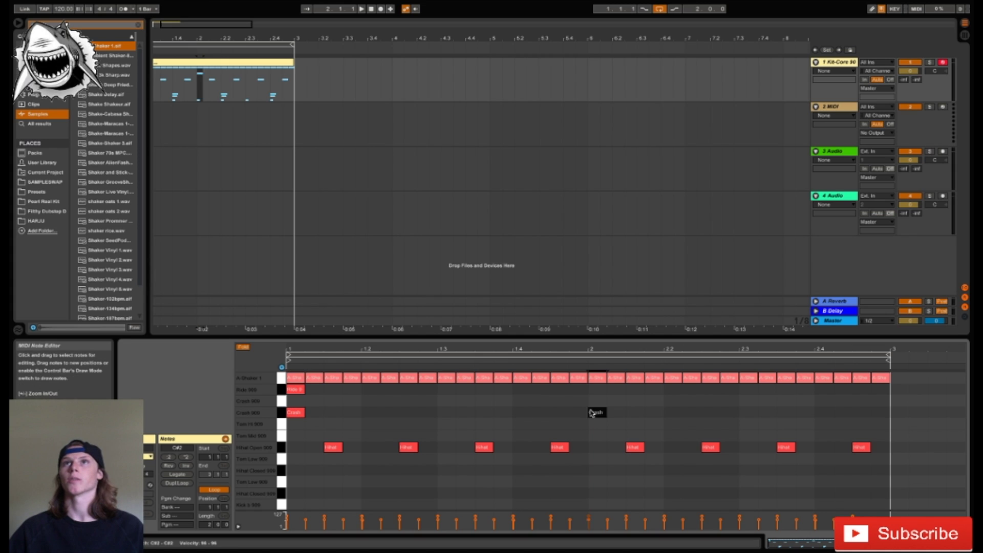
double_click(592, 392)
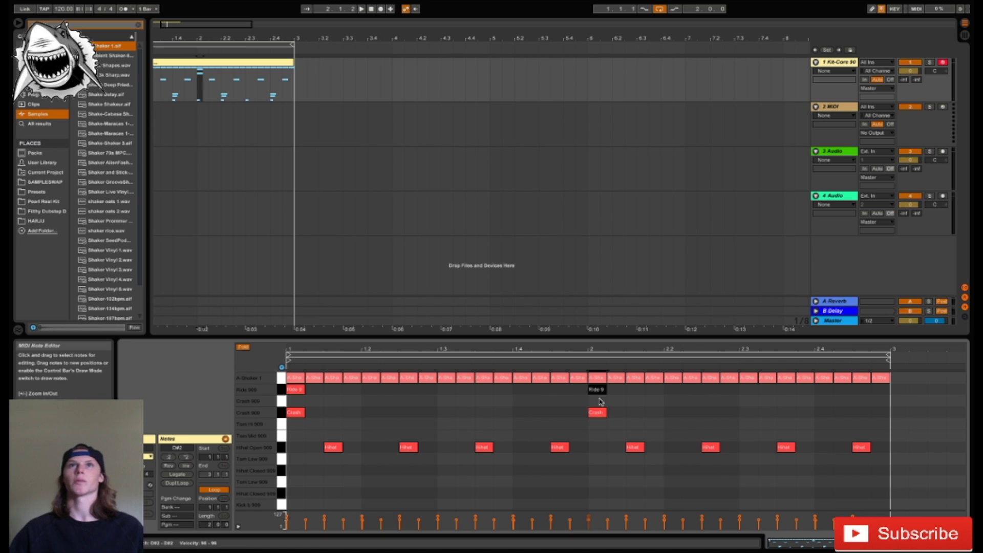
key("space")
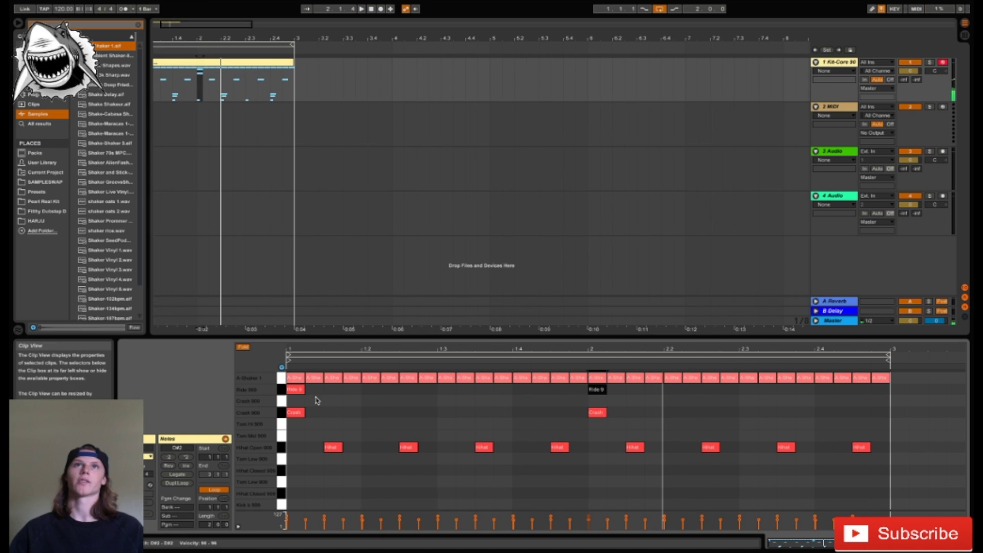
key("space")
- Lower the velocity of both Crash 909 notes to 63 and both Ride 909 notes to 70, and play the clip
left_click_drag(292, 410, 612, 422)
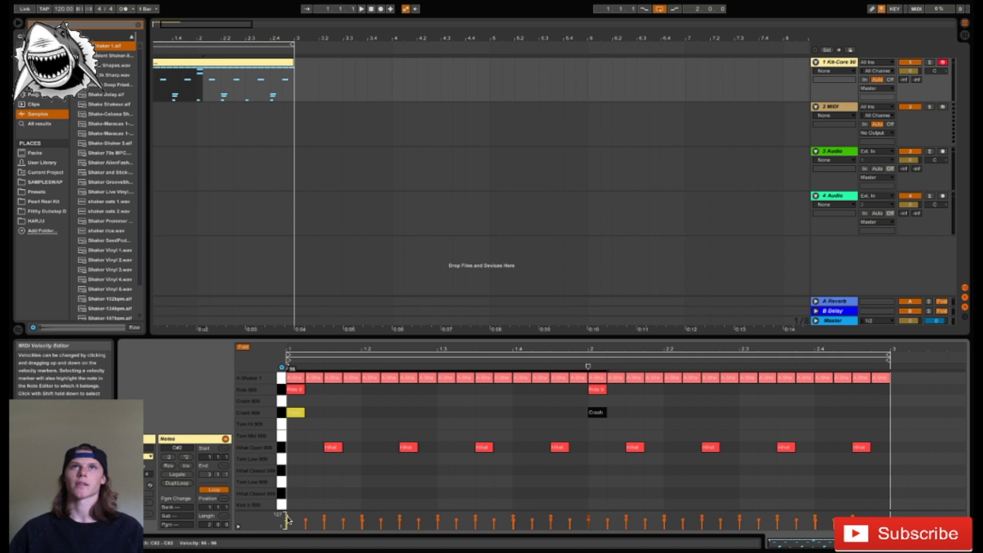
left_click_drag(288, 520, 285, 524)
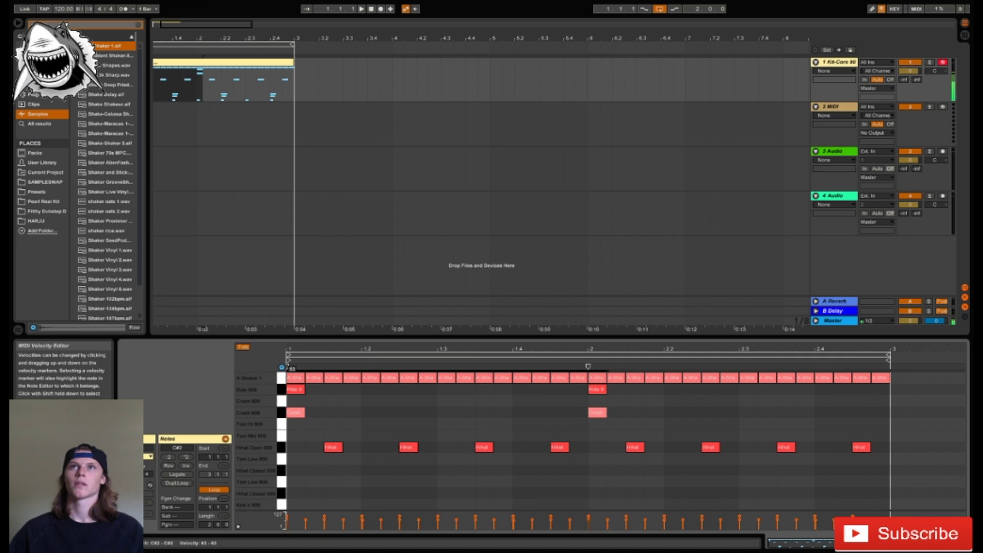
left_click_drag(616, 397, 285, 389)
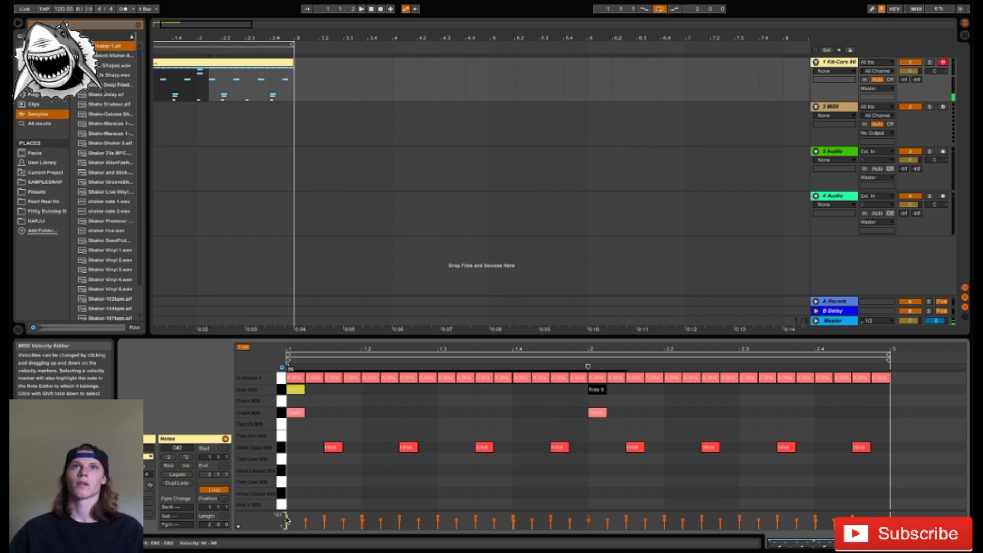
left_click_drag(287, 520, 285, 523)
key("space")
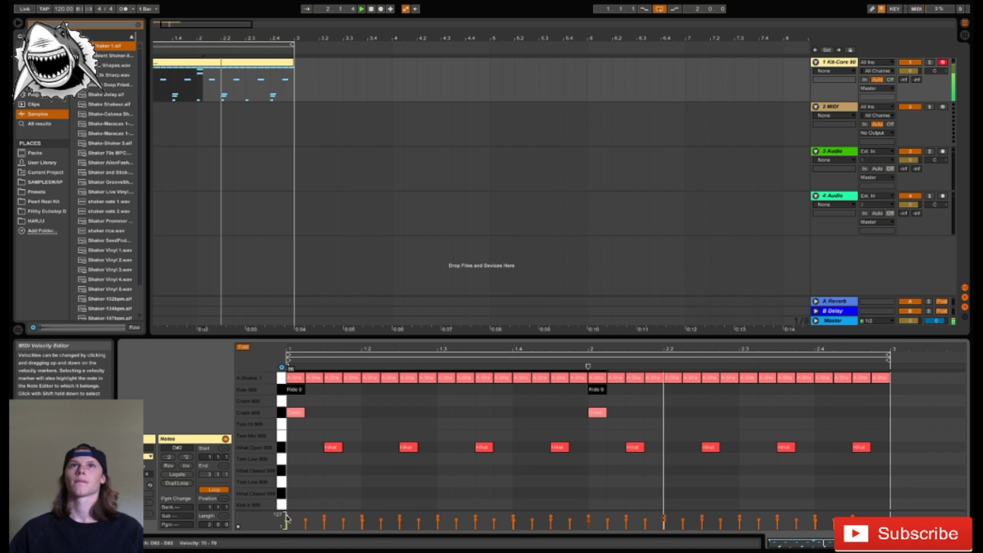
scroll(363, 415, "down", 2)
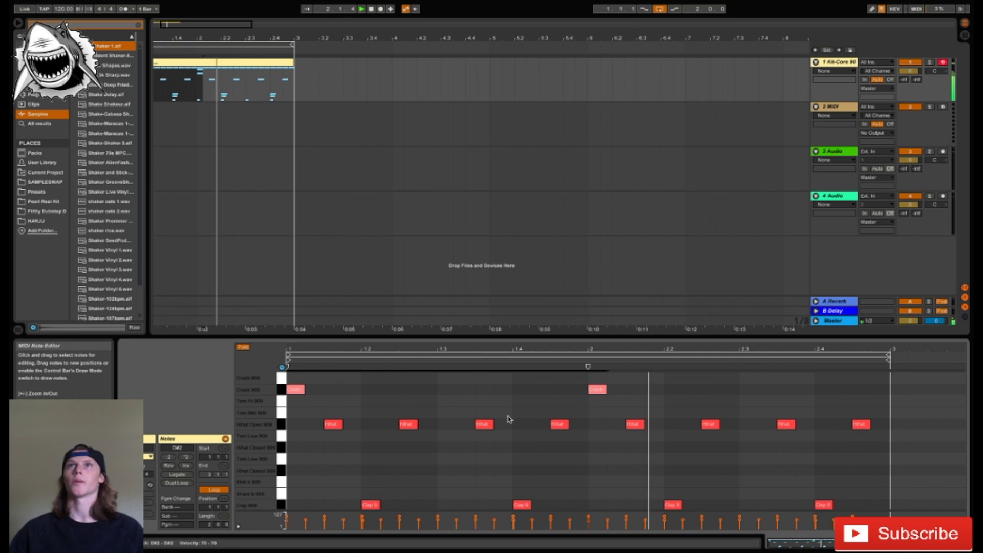
- Audition both closed hi-hats and add a G#1, F#1, G#1 trio of Hihat Closed 909 notes from 1.4.4 to 2.1.2
scroll(507, 439, "down", 1)
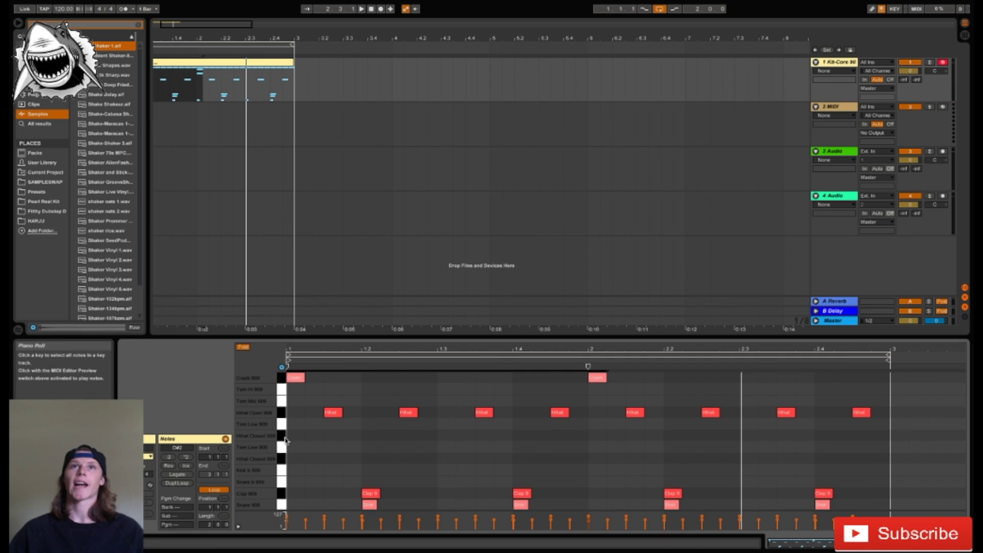
key("space")
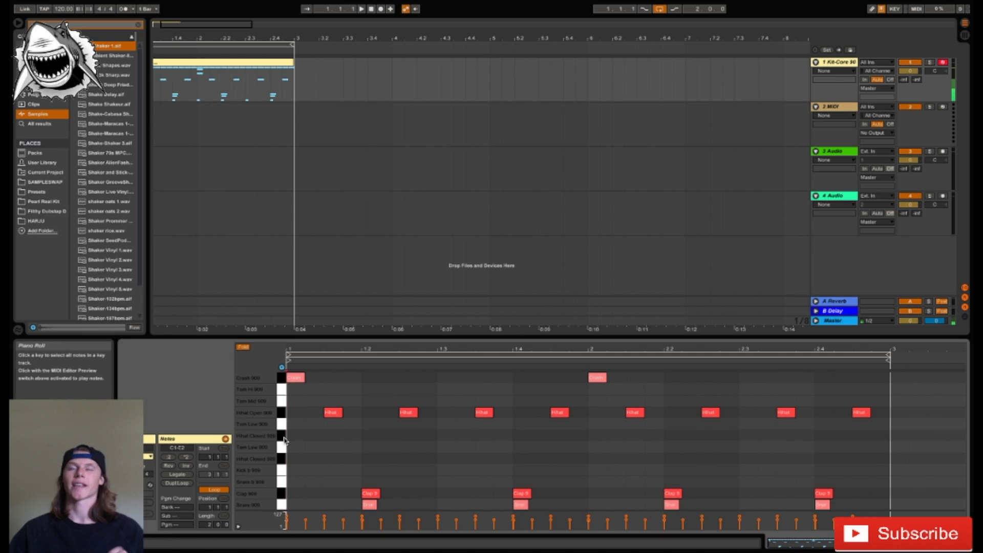
left_click(282, 458)
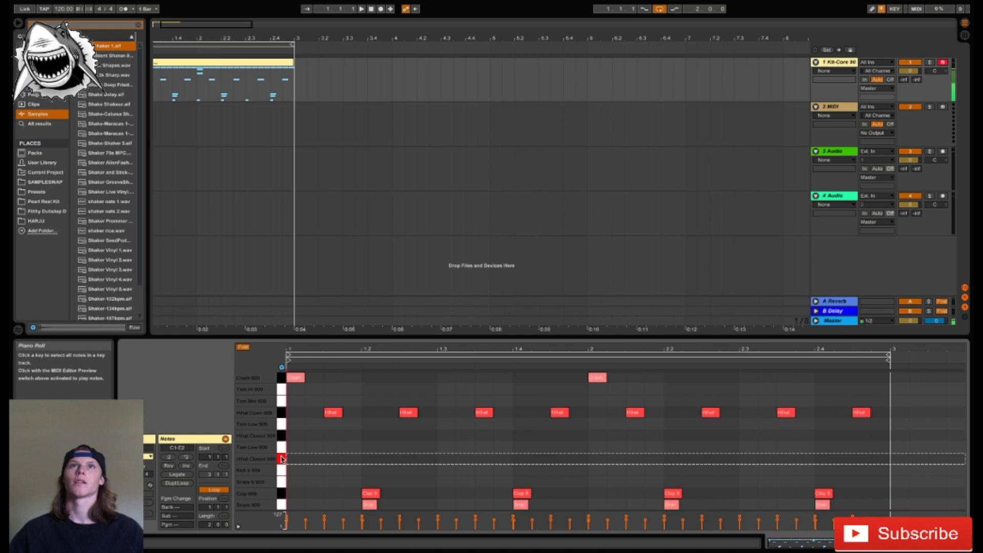
left_click(281, 437)
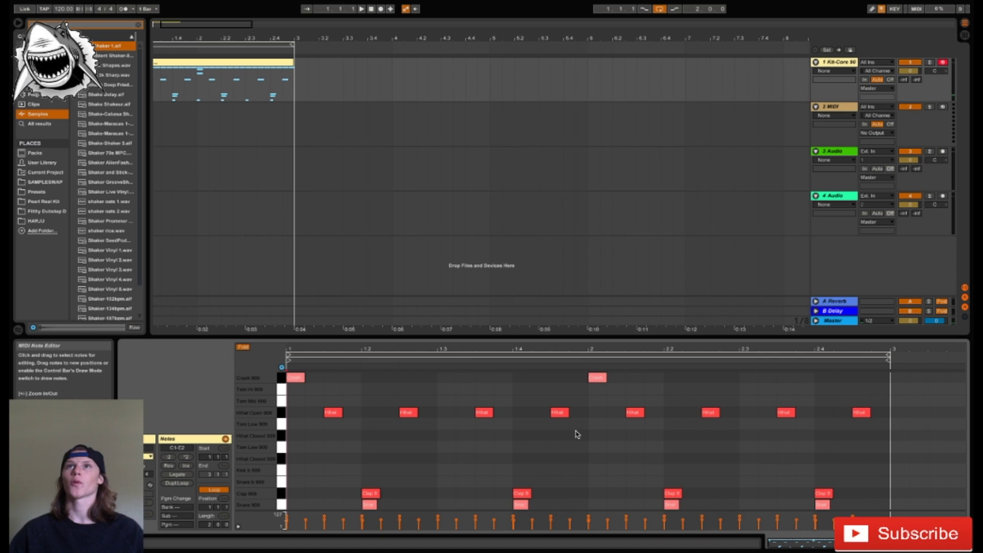
double_click(575, 437)
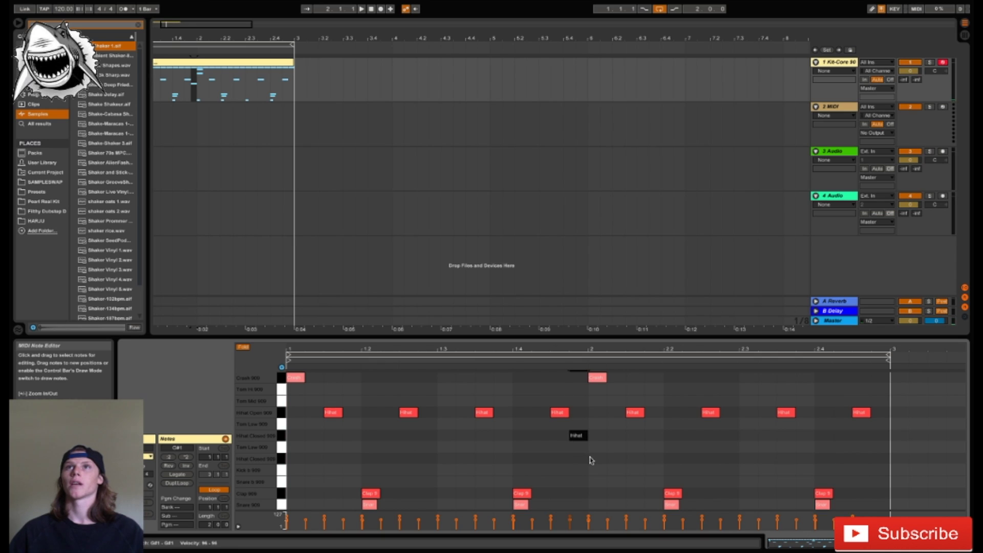
double_click(593, 460)
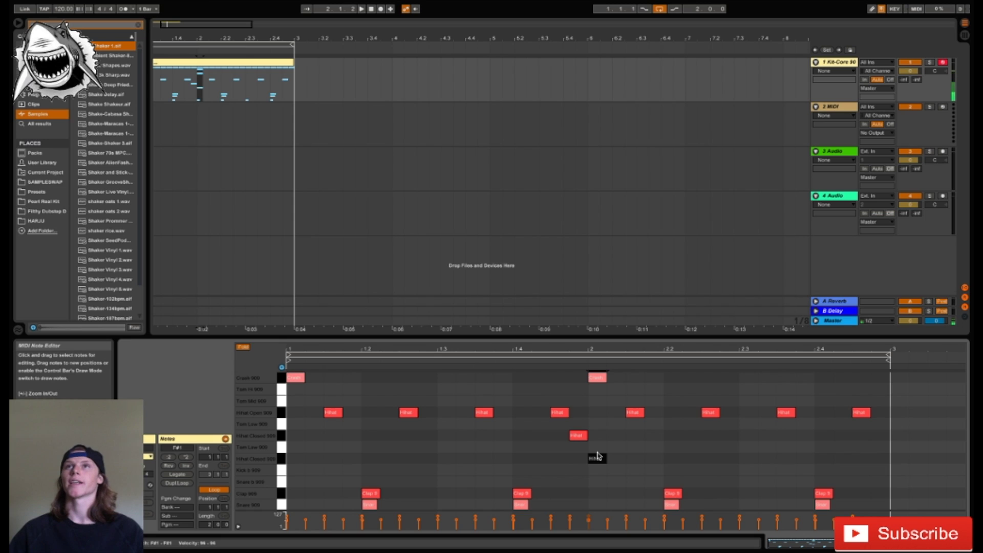
double_click(617, 435)
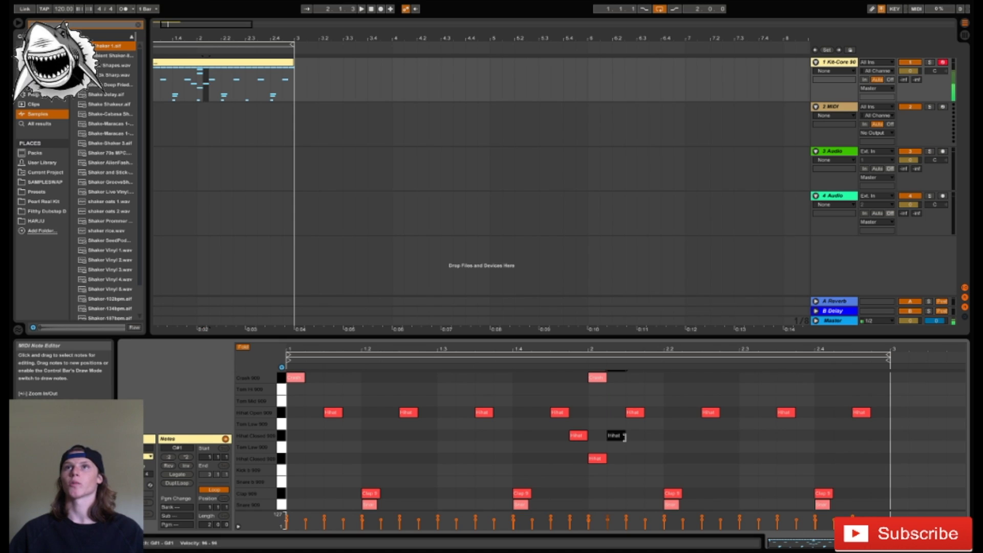
- Move the three closed hi-hat notes together one beat earlier, centring them on beat 1.4, and play the clip
left_click(572, 435)
left_click(621, 436, "shift")
left_click(603, 456, "shift")
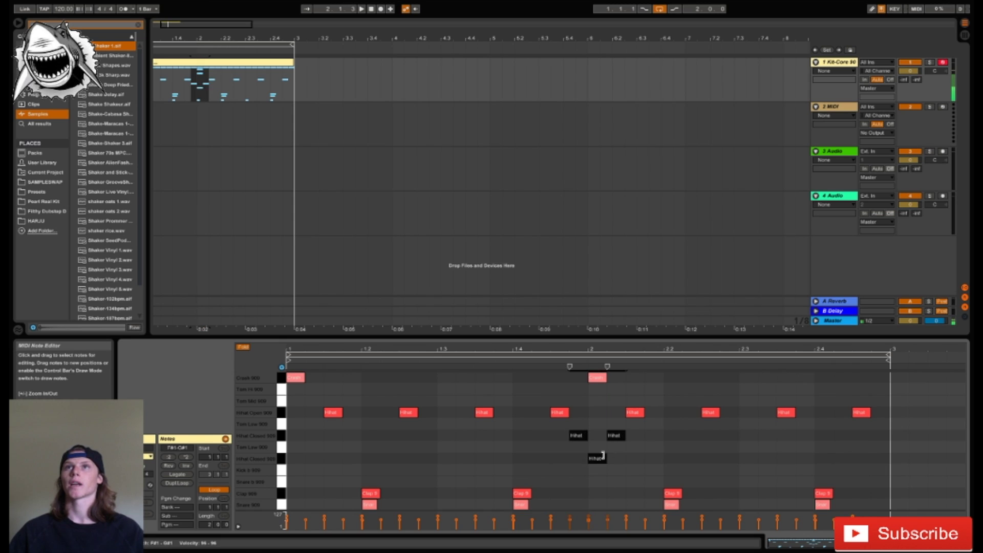
left_click_drag(599, 464, 528, 468)
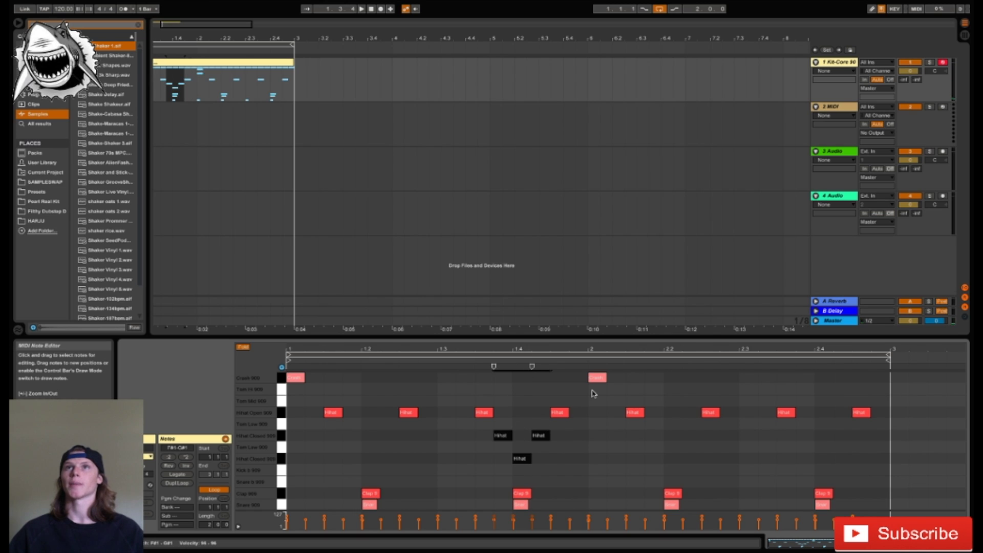
key("space")
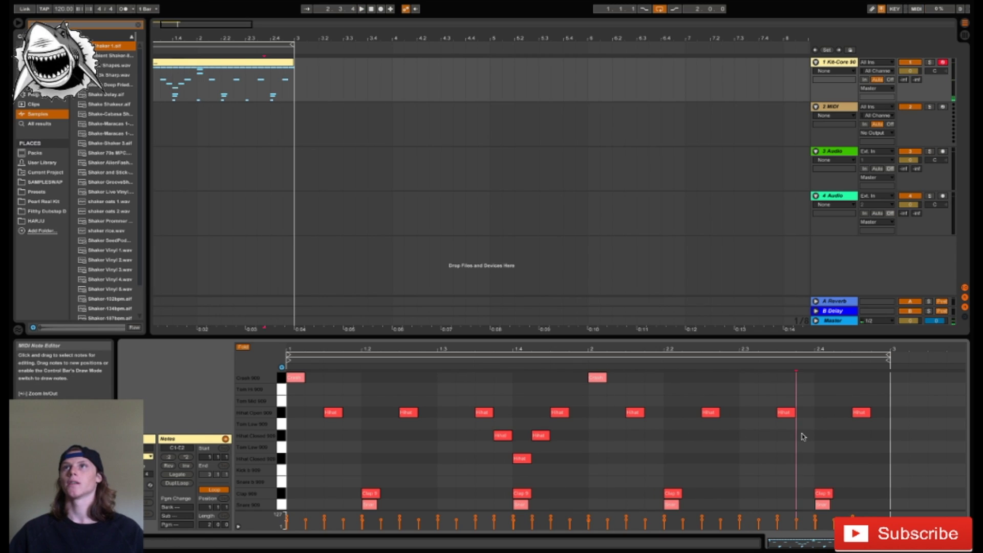
- Add the same three-note closed hi-hat pattern around beat 2.4 and play the clip
double_click(801, 436)
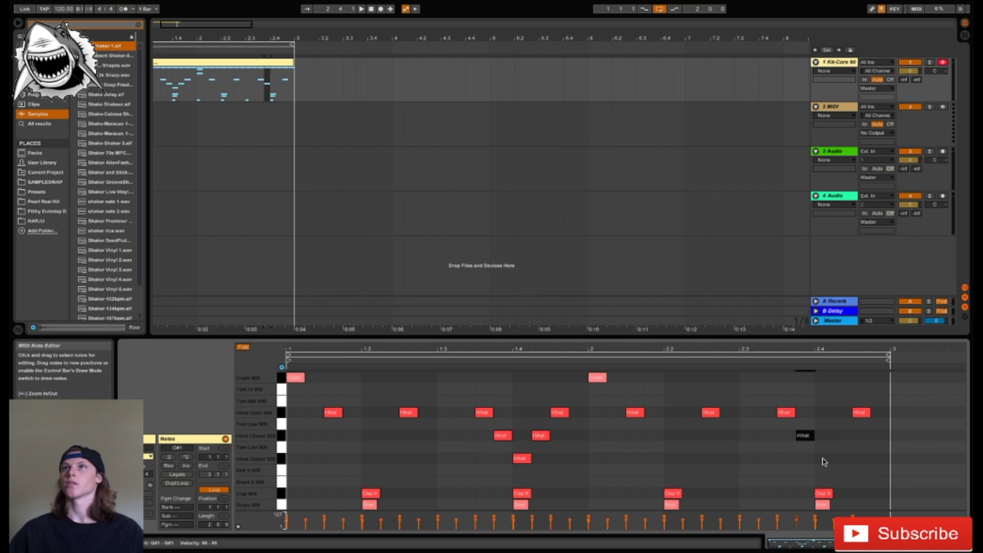
double_click(823, 459)
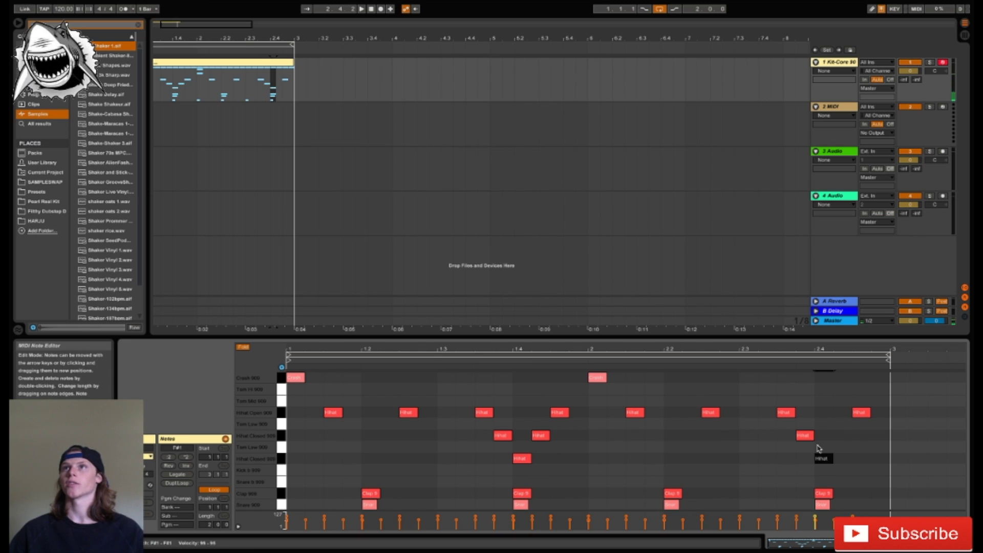
double_click(840, 435)
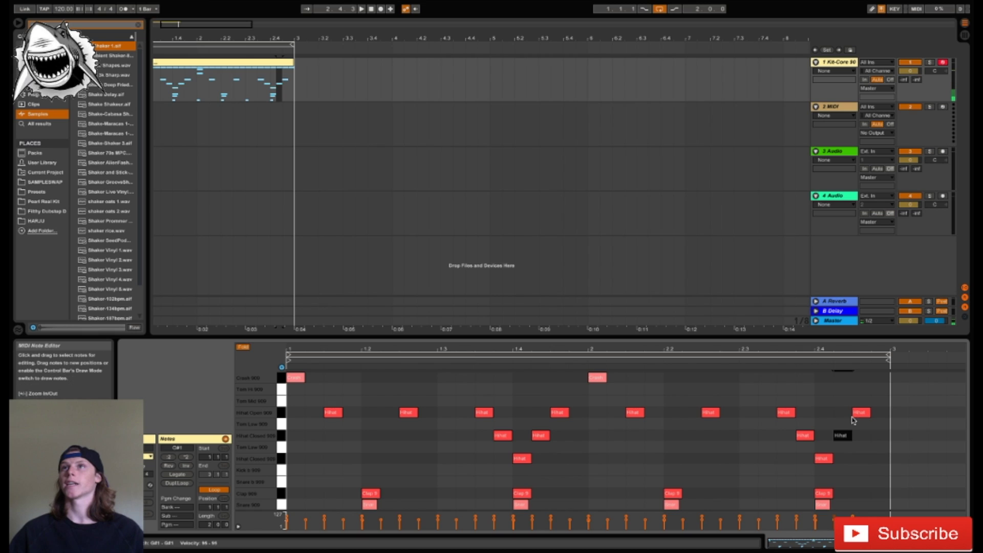
key("space")
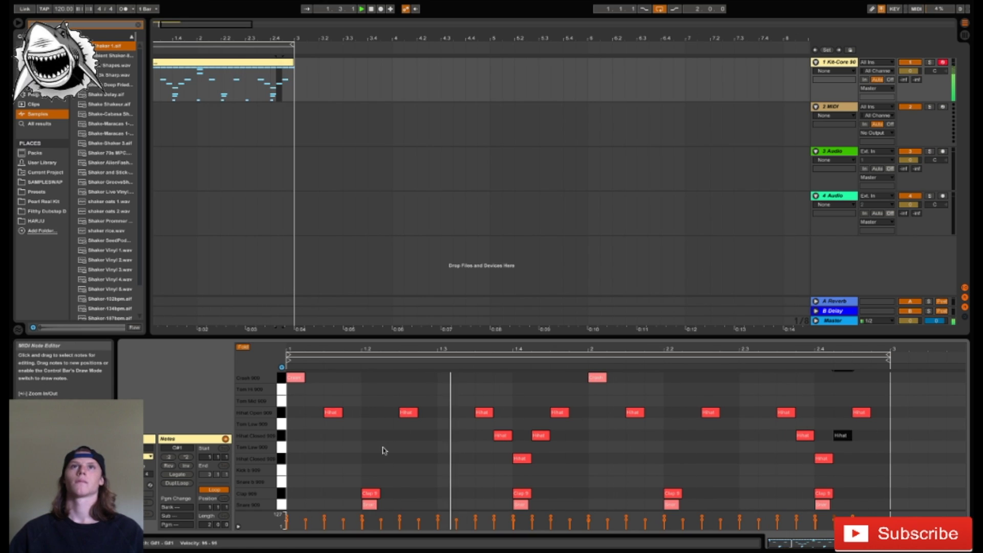
- Show the Kit-Core 909 drum rack and bring its empty pads beside the A-Shaker pad into view
scroll(386, 448, "up", 3)
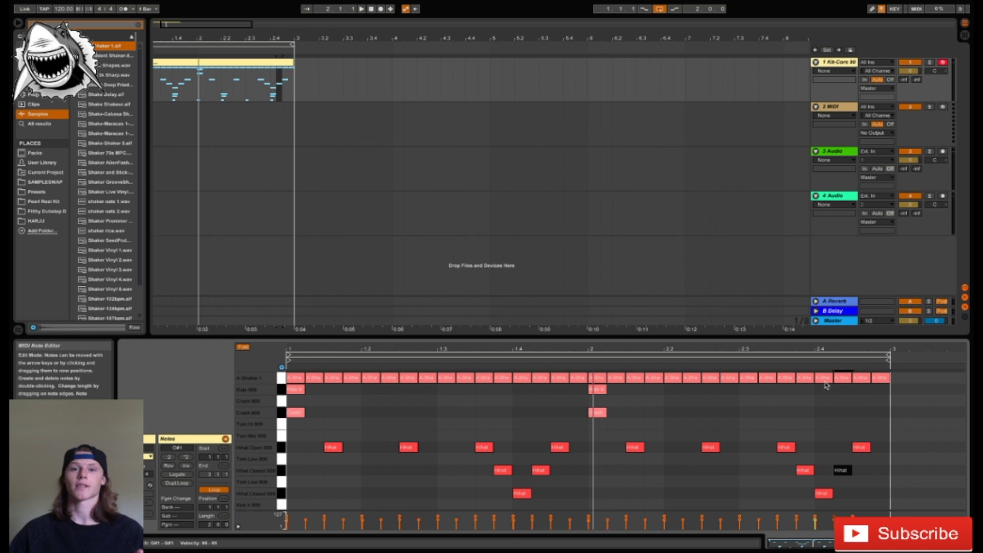
left_click(269, 63)
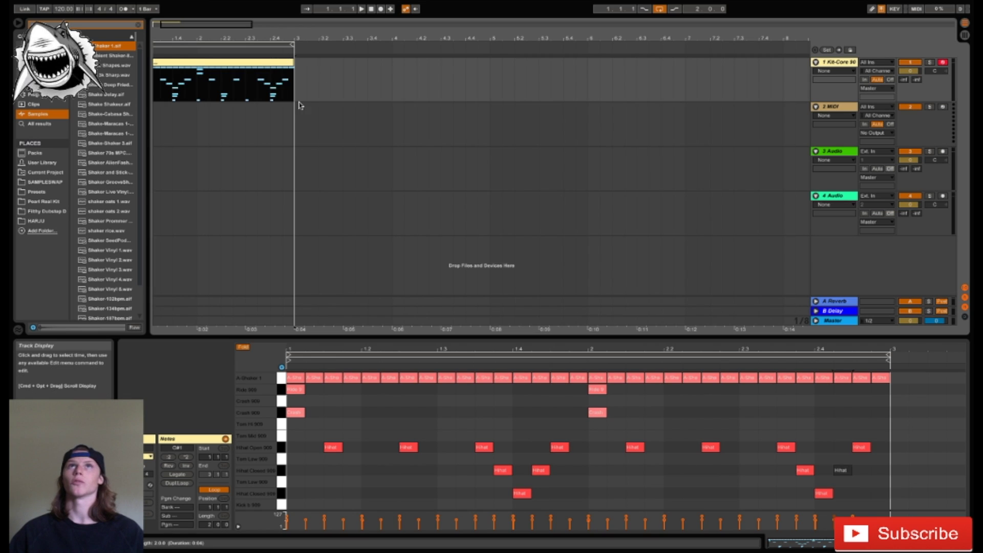
left_click(399, 434)
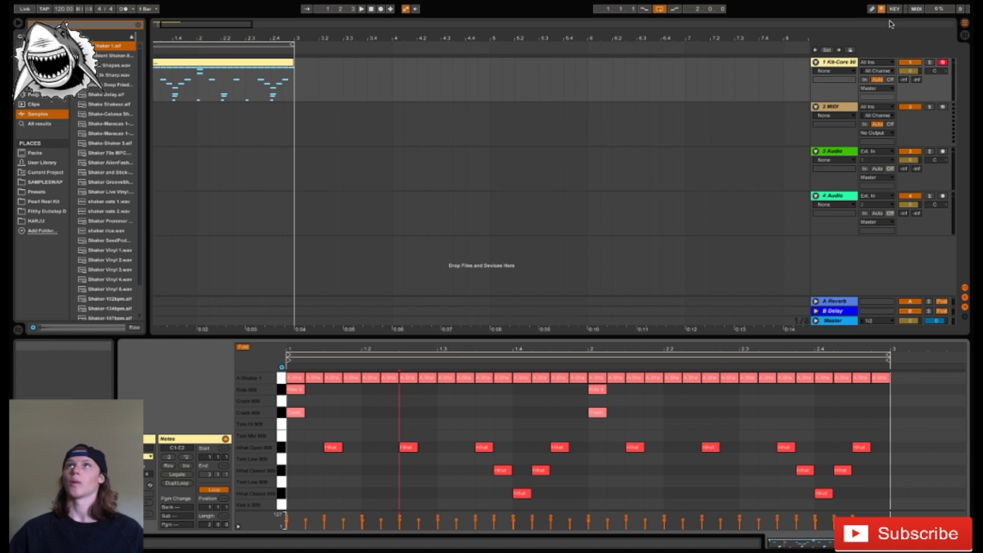
left_click(826, 79)
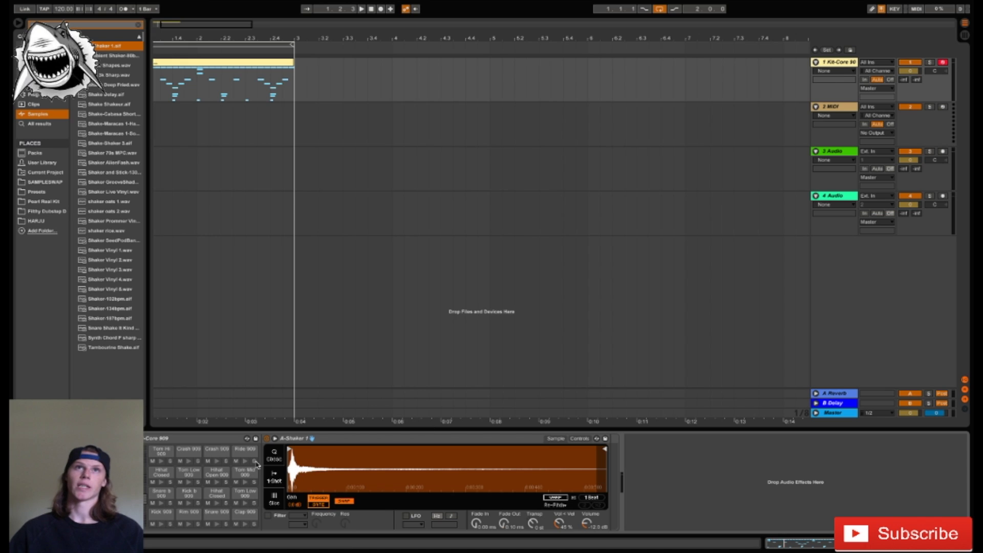
left_click(148, 489)
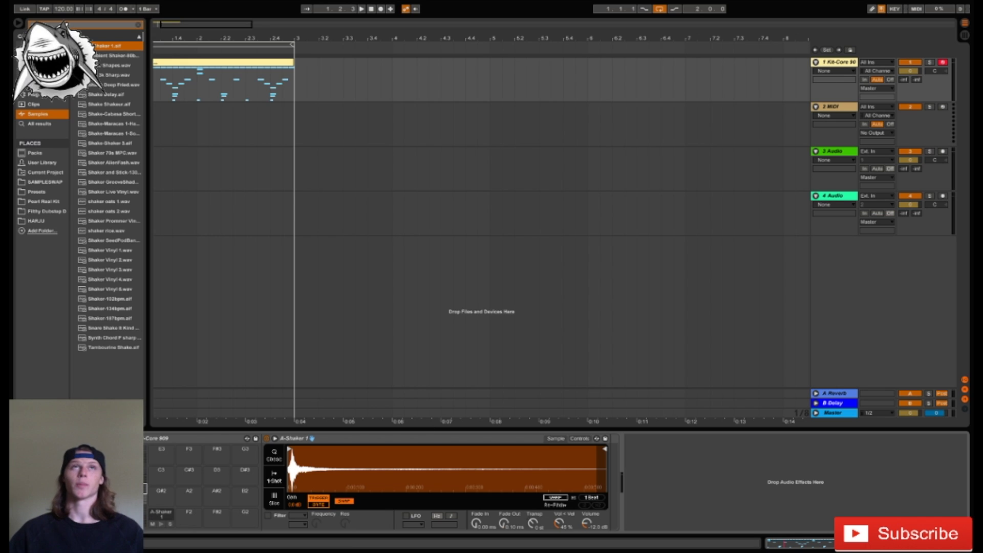
key("Down")
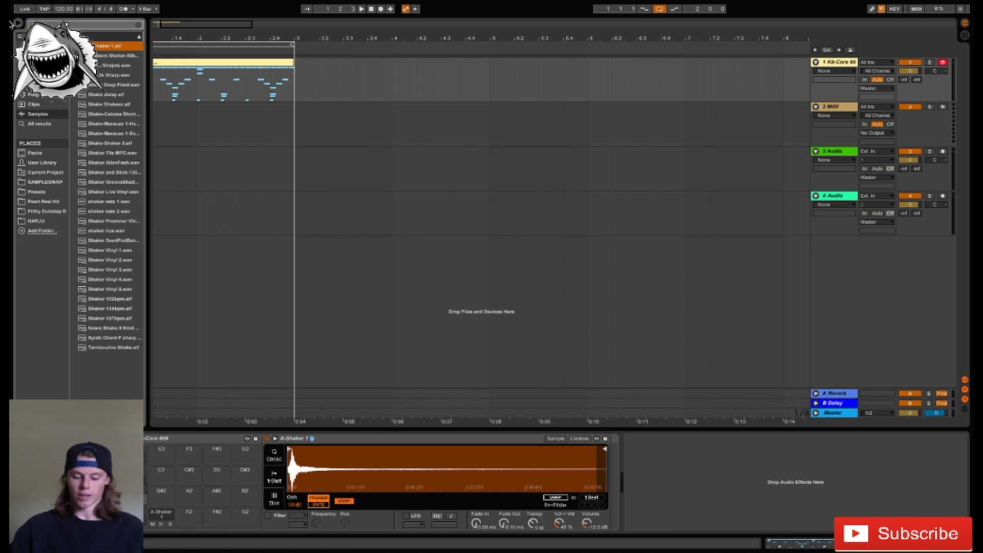
- Search the samples for "tambo", audition the tambourine hits and load Tambourin Hit-Soft.aif onto the rack's F2 pad
key("ctrl+f")
type("ta")
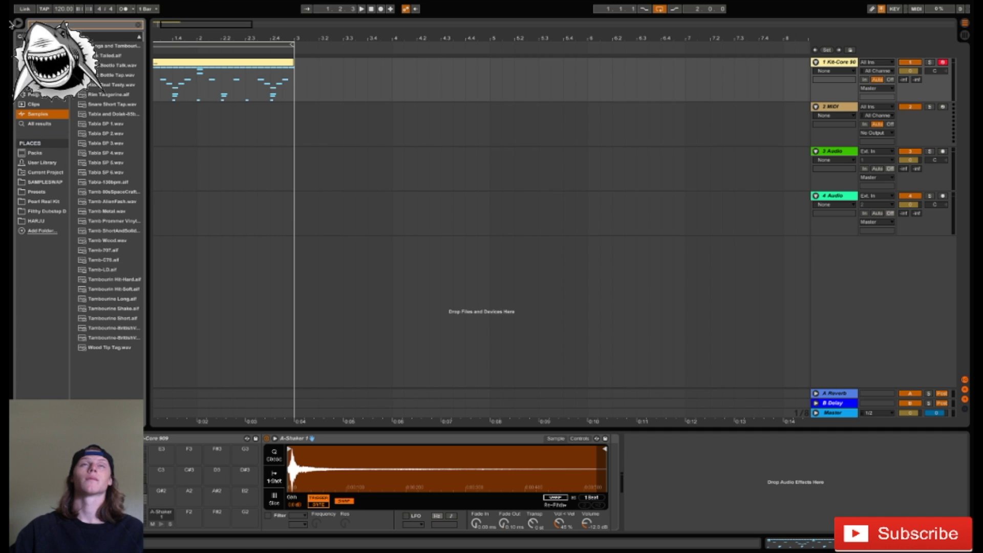
type("mbo")
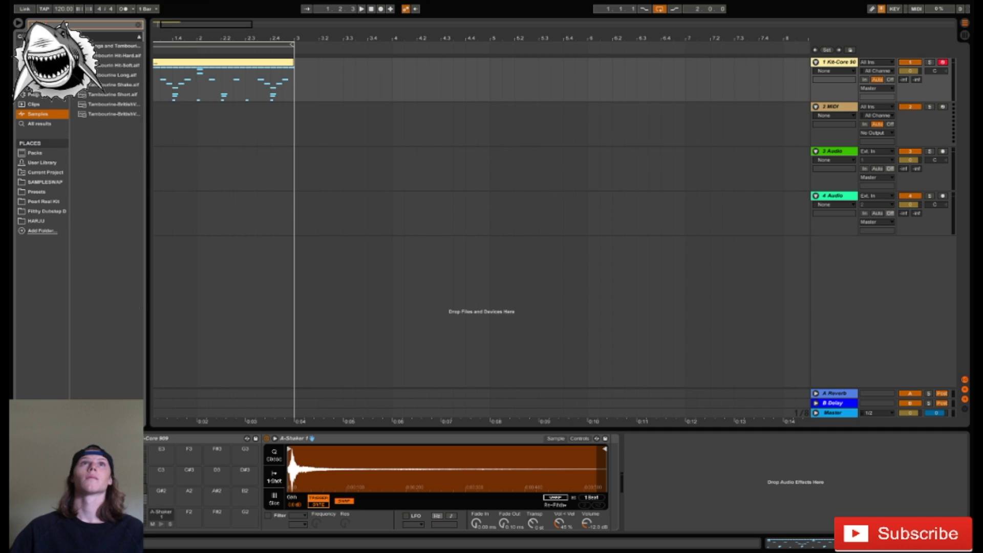
left_click(97, 55)
left_click(99, 67)
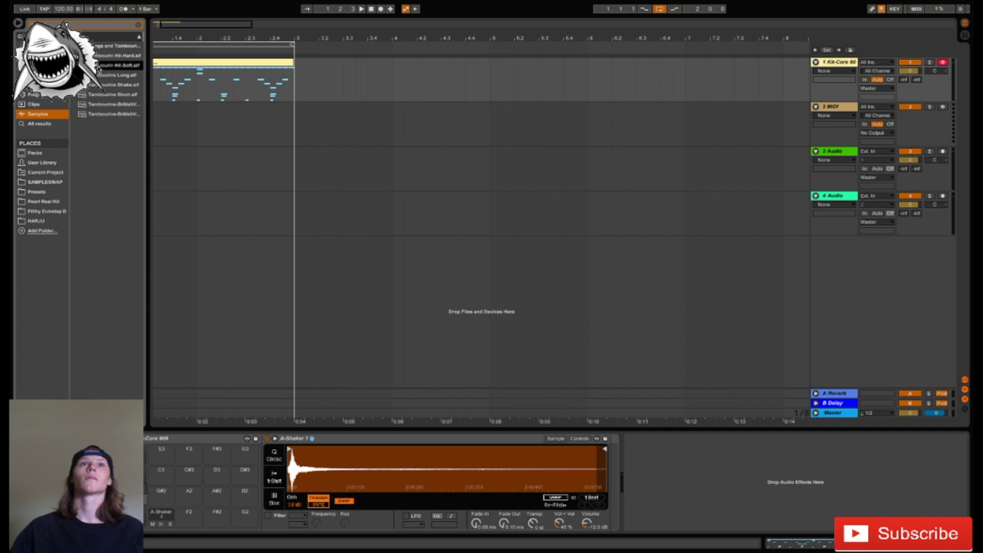
left_click_drag(100, 68, 190, 518)
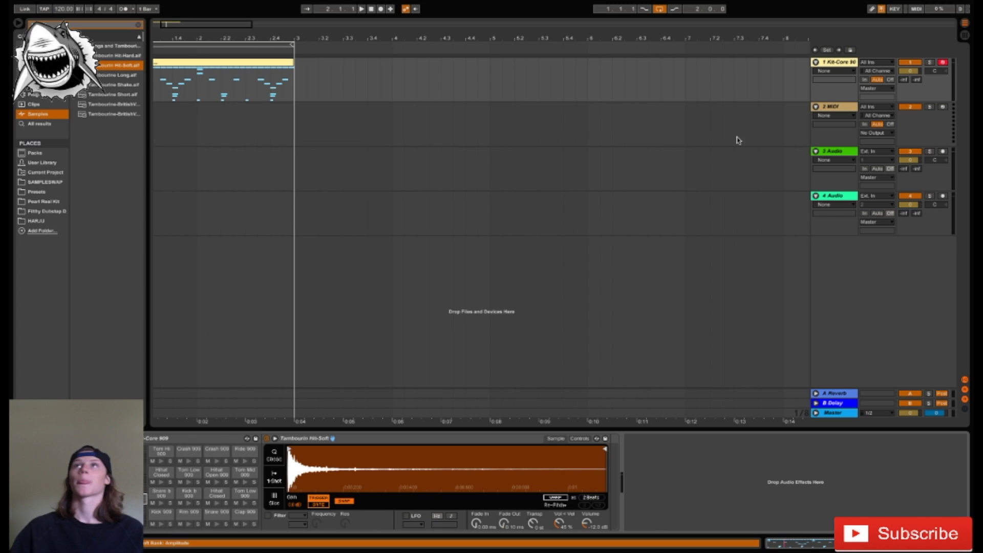
- Reopen the drum clip and add Tambourin Hit-Soft notes in bar 1 above each open hi-hat, plus one at 1.4.4
left_click(842, 60)
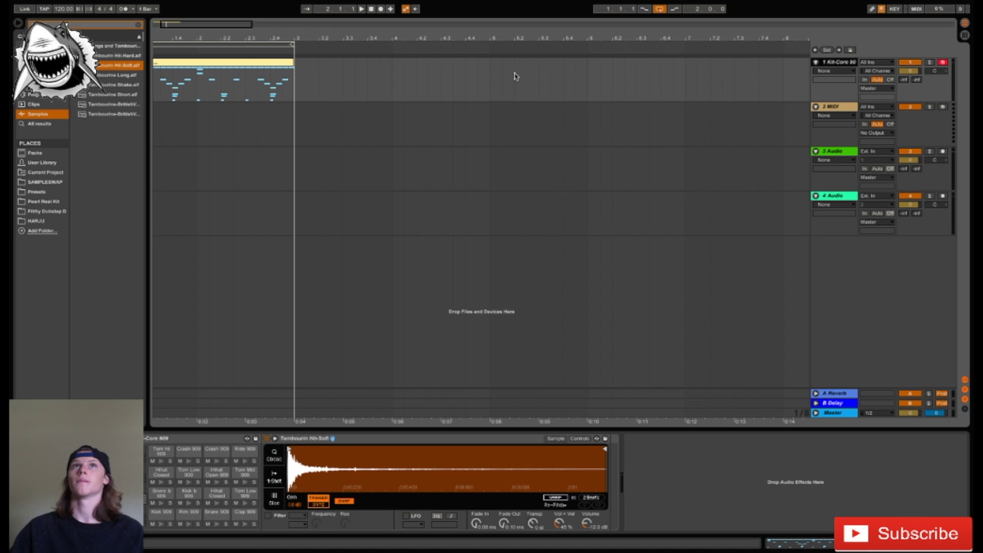
double_click(289, 67)
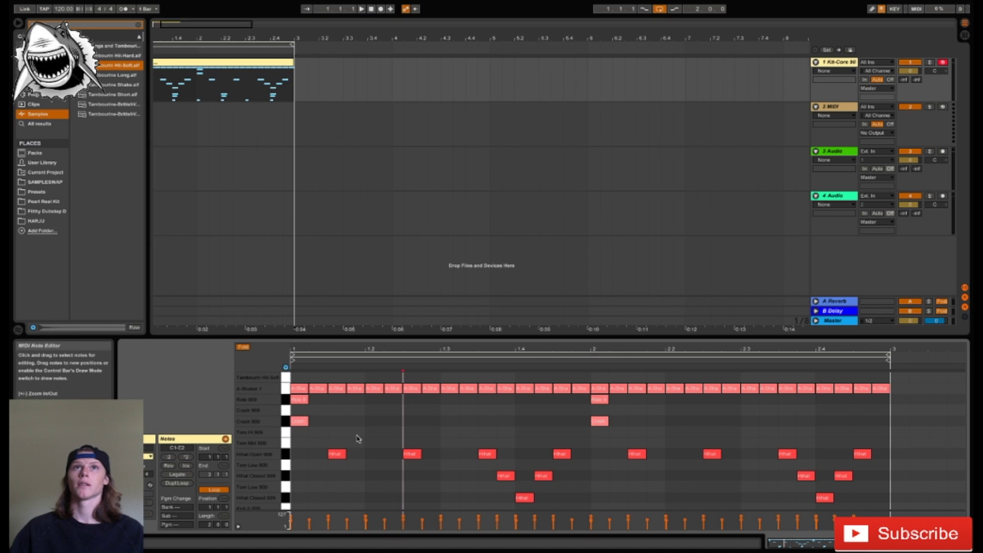
double_click(333, 379)
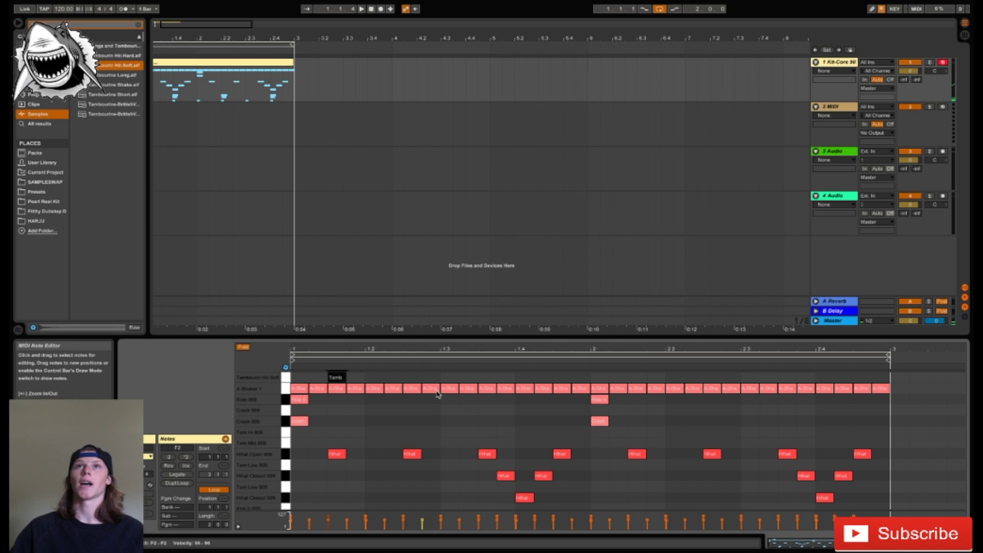
double_click(412, 377)
double_click(486, 378)
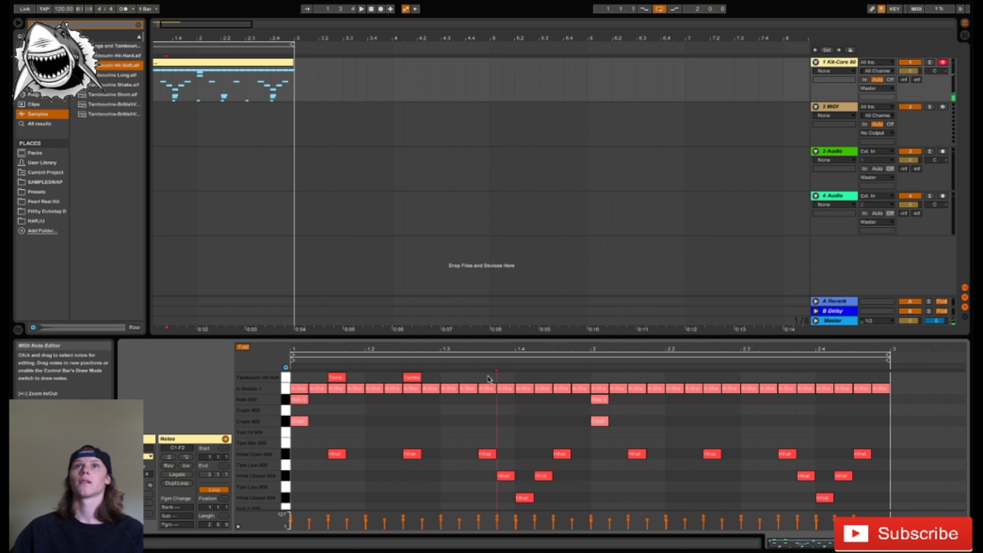
key("space")
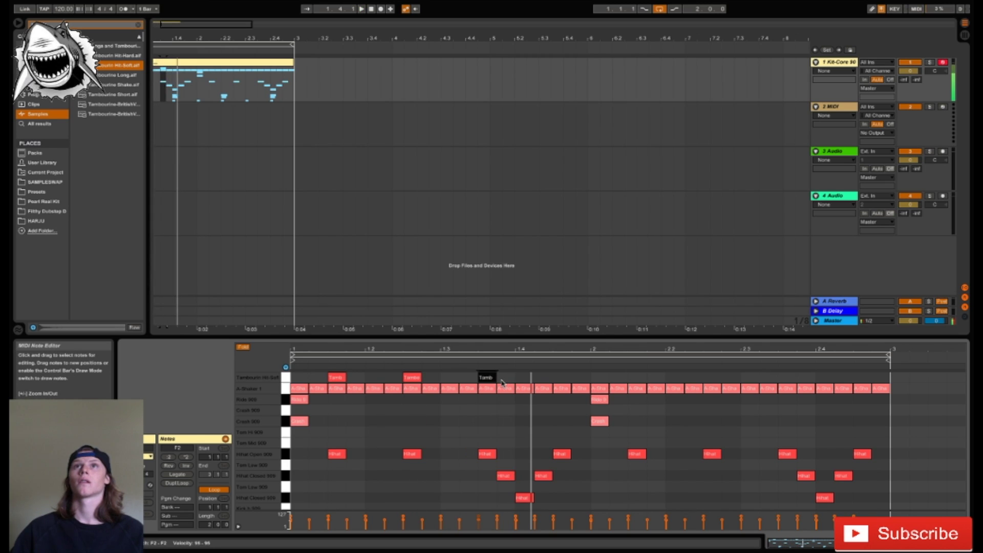
double_click(569, 380)
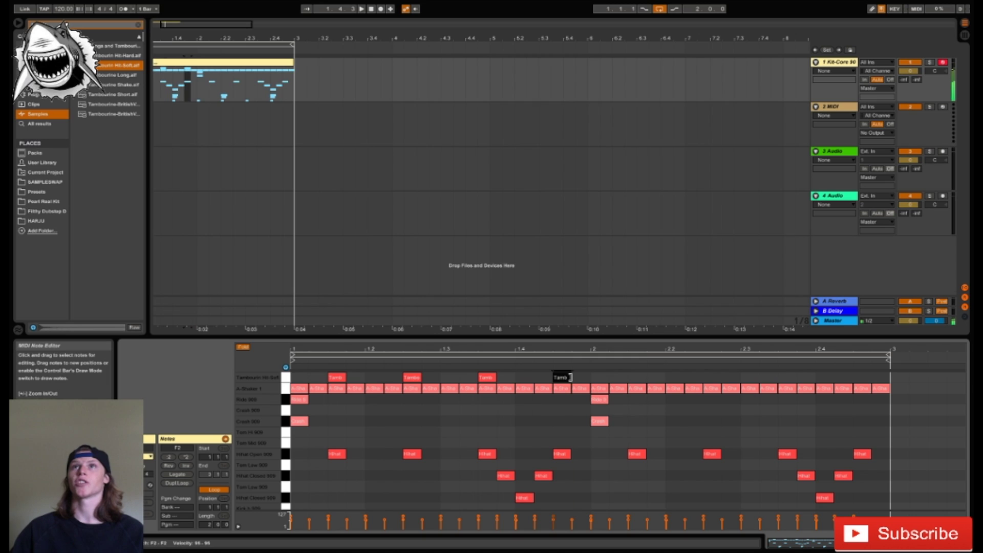
double_click(579, 380)
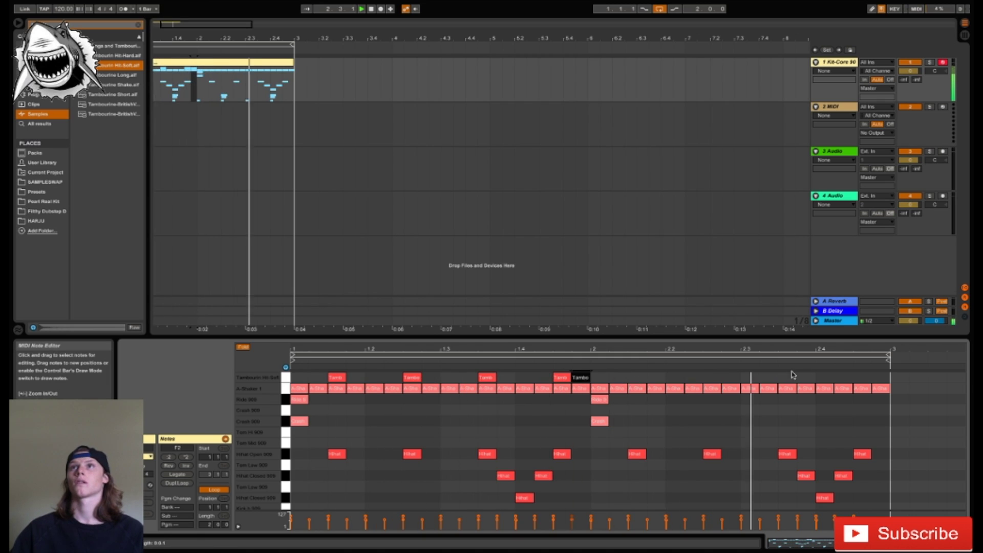
- Add Tambourin Hit-Soft notes in bar 2 above each open hi-hat, plus one at 2.4.4, and play the clip
double_click(637, 378)
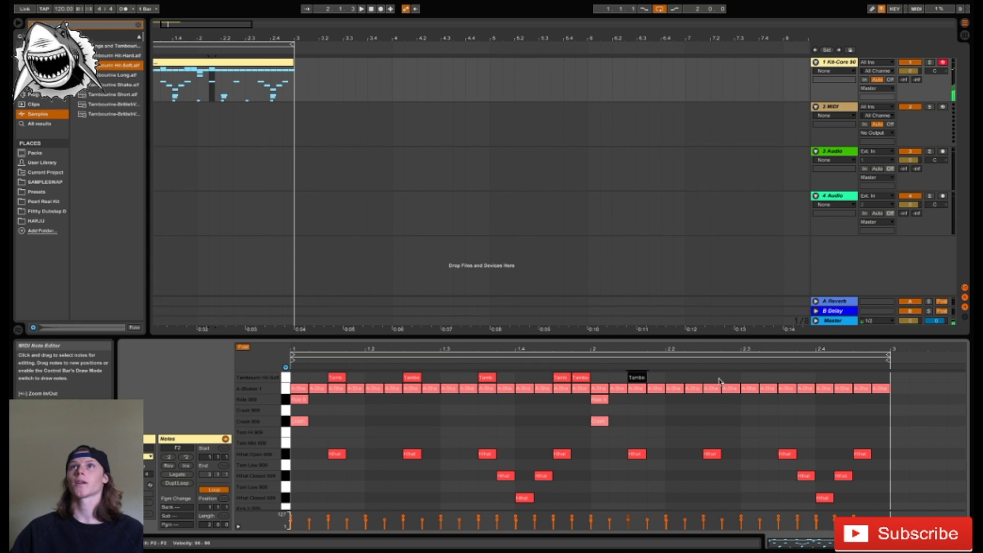
double_click(716, 378)
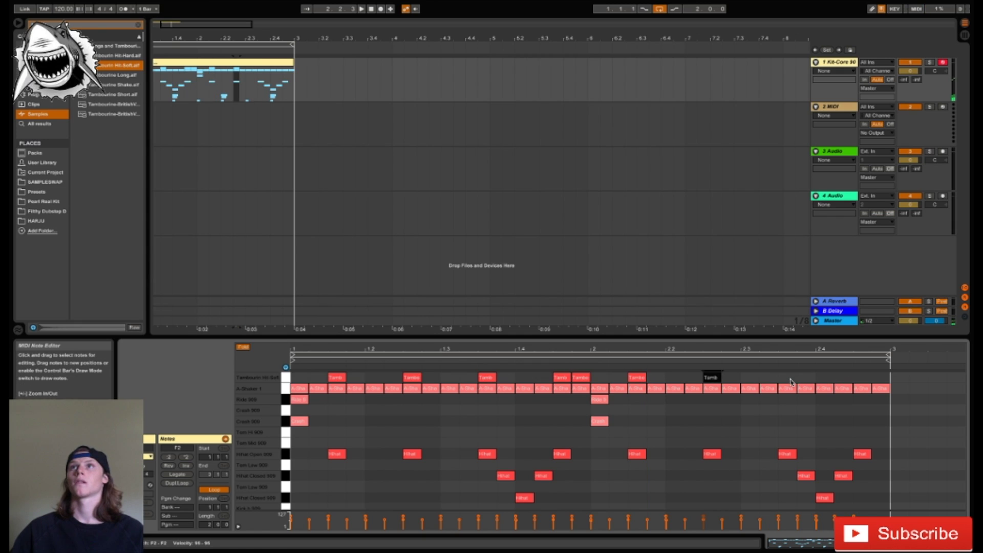
double_click(788, 377)
double_click(864, 377)
double_click(882, 378)
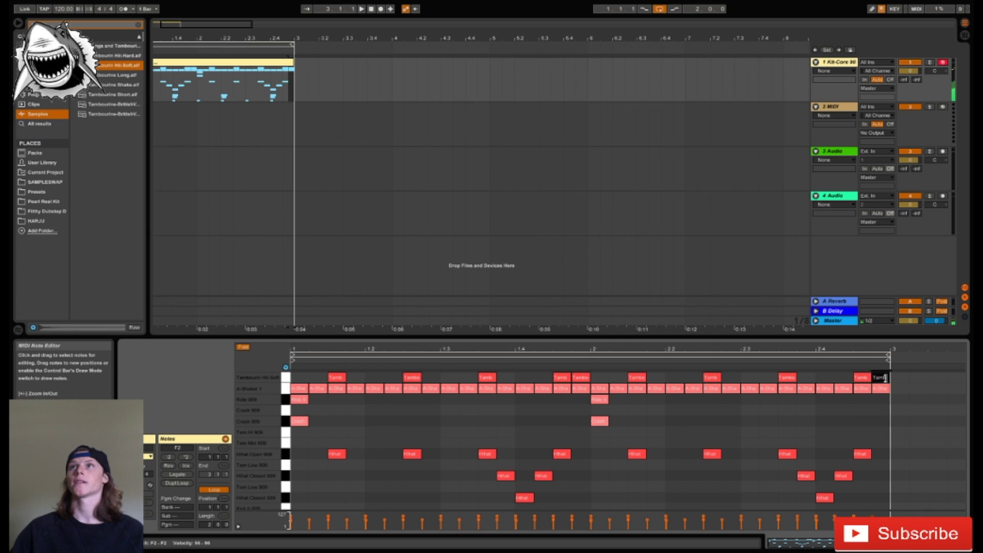
key("space")
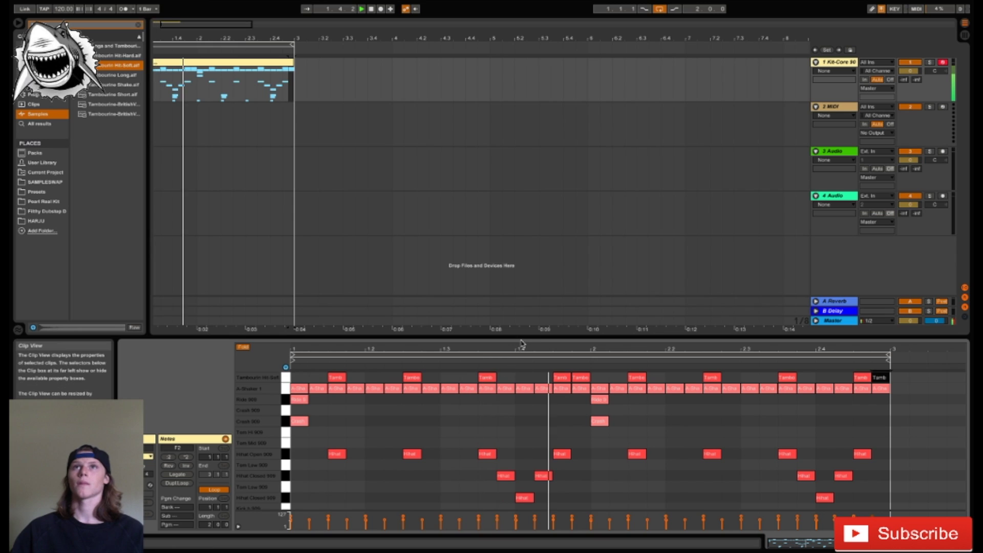
left_click_drag(522, 348, 548, 352)
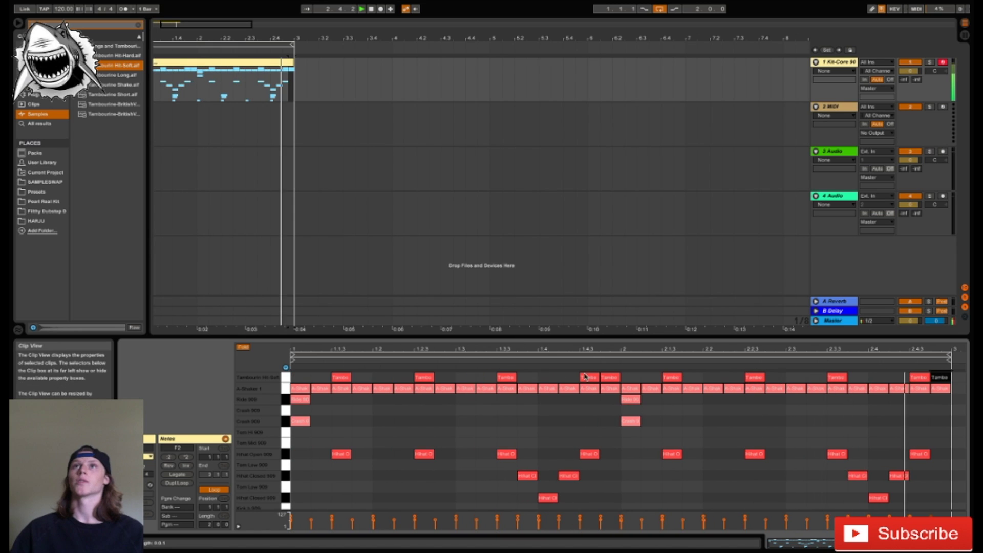